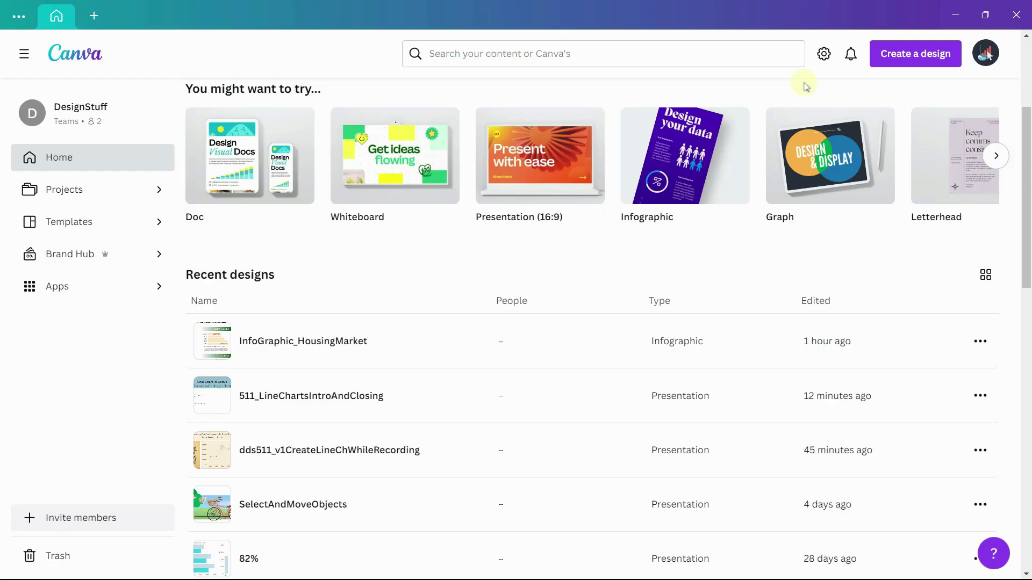
- Start a blank 16:9 presentation and show the full Charts collection from Elements
{"action": "left_click", "coordinate": [896, 60]}
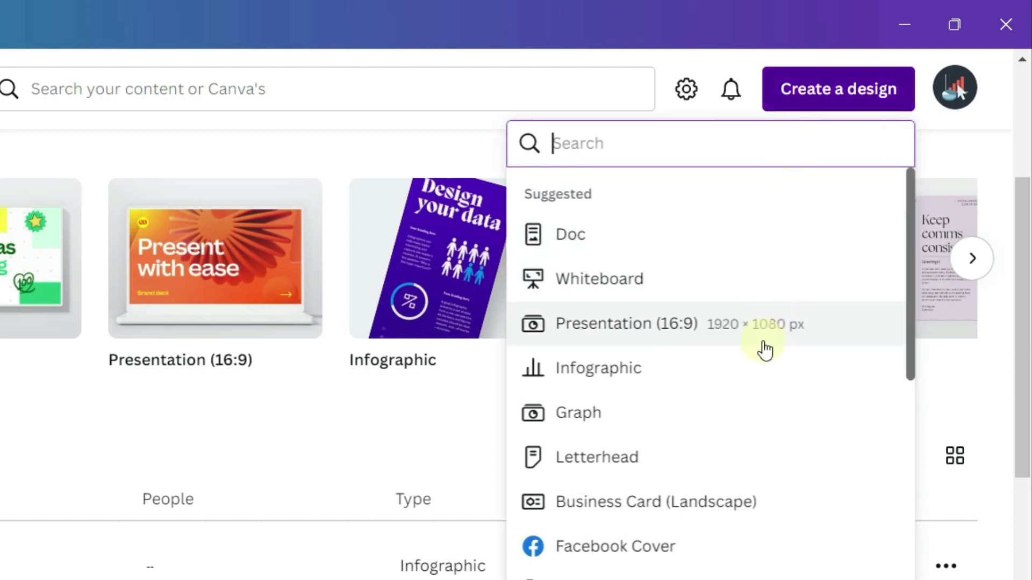
{"action": "left_click", "coordinate": [842, 338]}
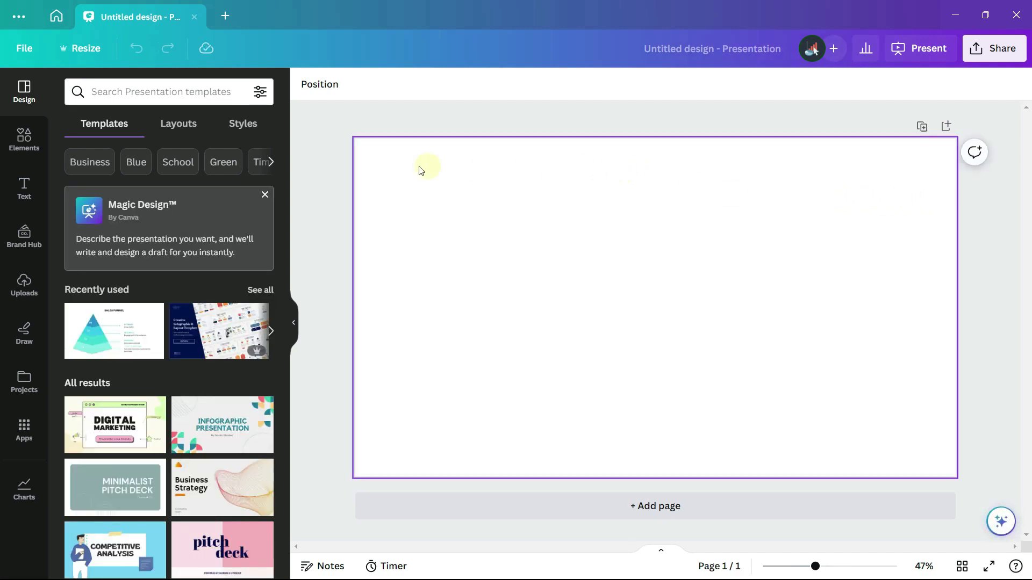
{"action": "left_click", "coordinate": [24, 138]}
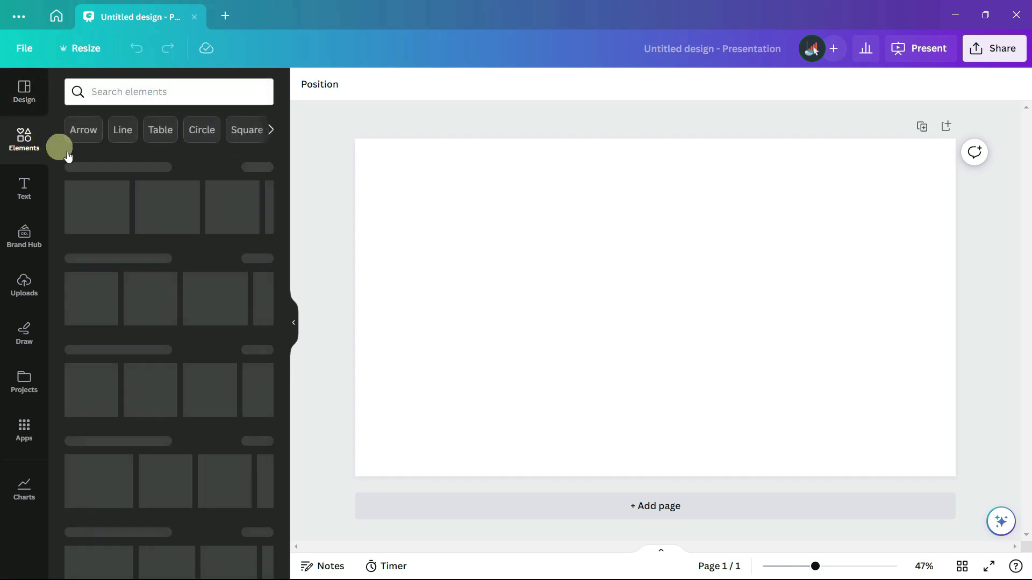
{"action": "scroll", "coordinate": [75, 178], "scroll_direction": "down", "scroll_amount": 4}
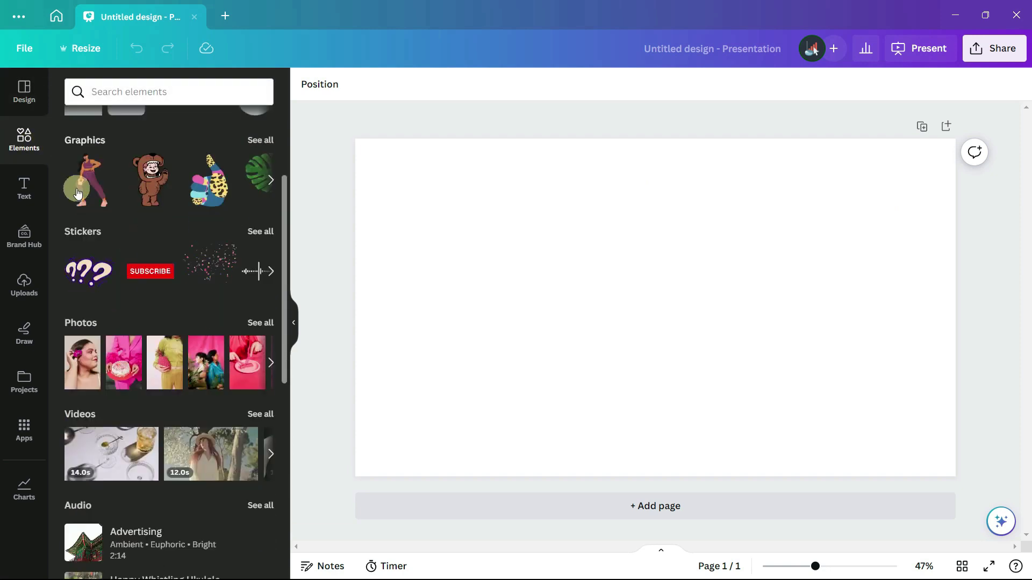
{"action": "scroll", "coordinate": [78, 192], "scroll_direction": "down", "scroll_amount": 8}
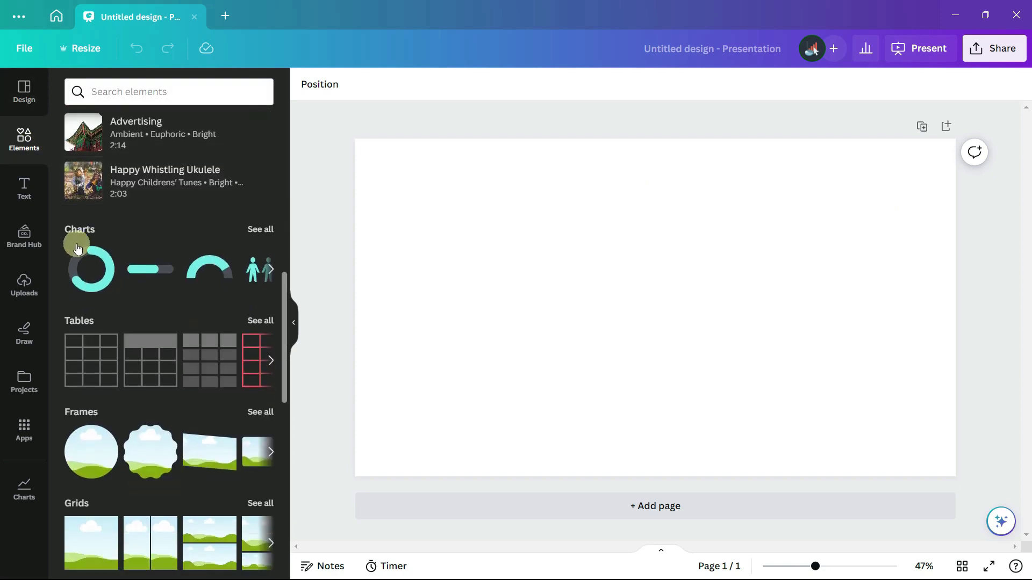
{"action": "left_click", "coordinate": [77, 234]}
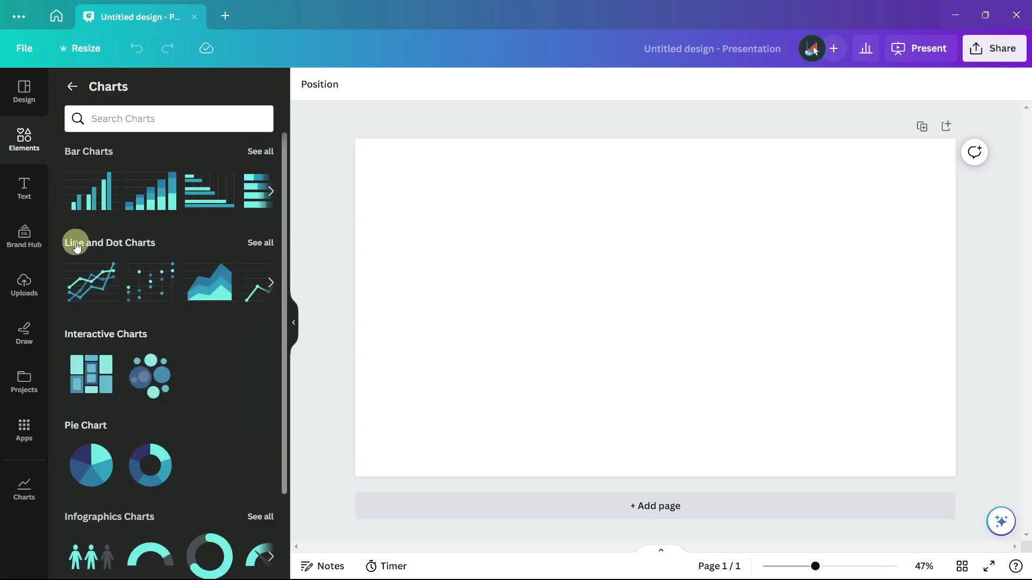
- Add a line chart, clear its sample data and paste in the Jun–Nov Park Visitors figures
{"action": "left_click", "coordinate": [89, 280]}
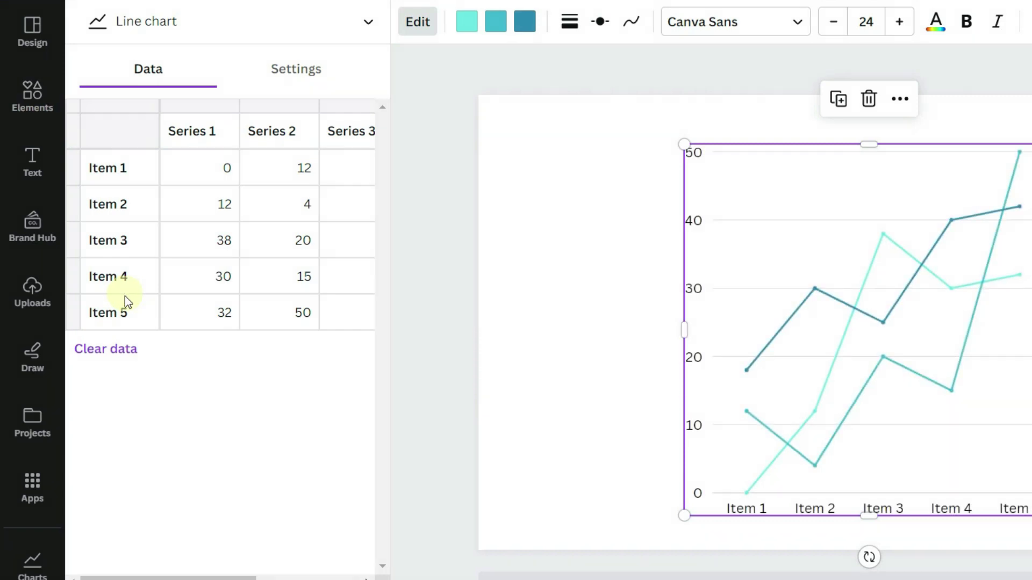
{"action": "left_click", "coordinate": [107, 351]}
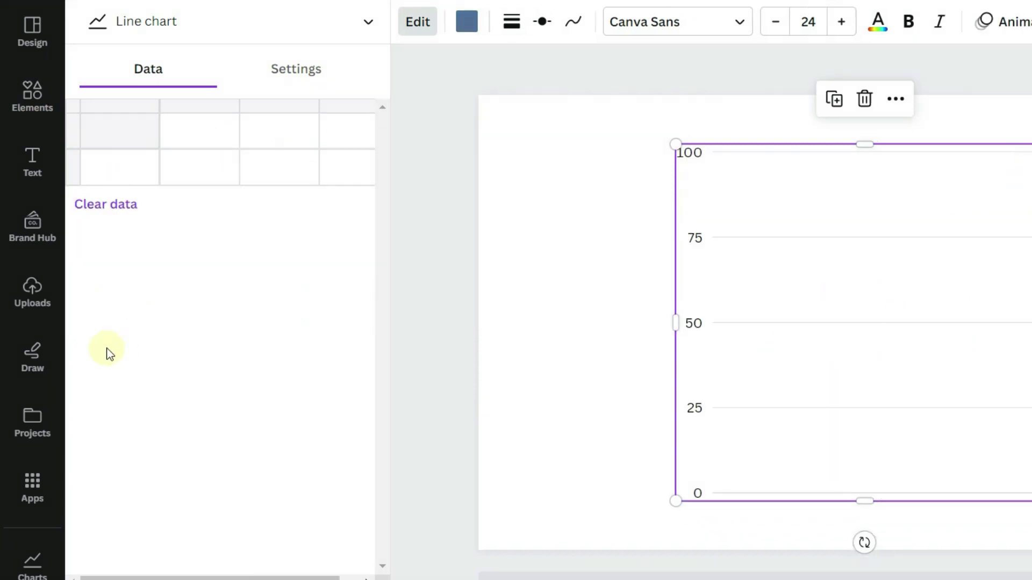
{"action": "right_click", "coordinate": [114, 134]}
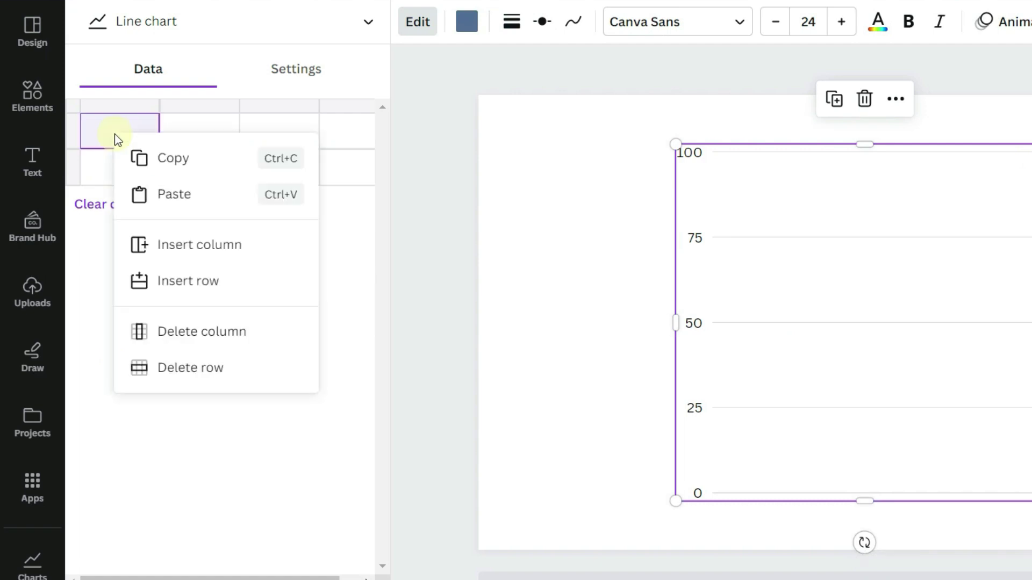
{"action": "left_click", "coordinate": [148, 194]}
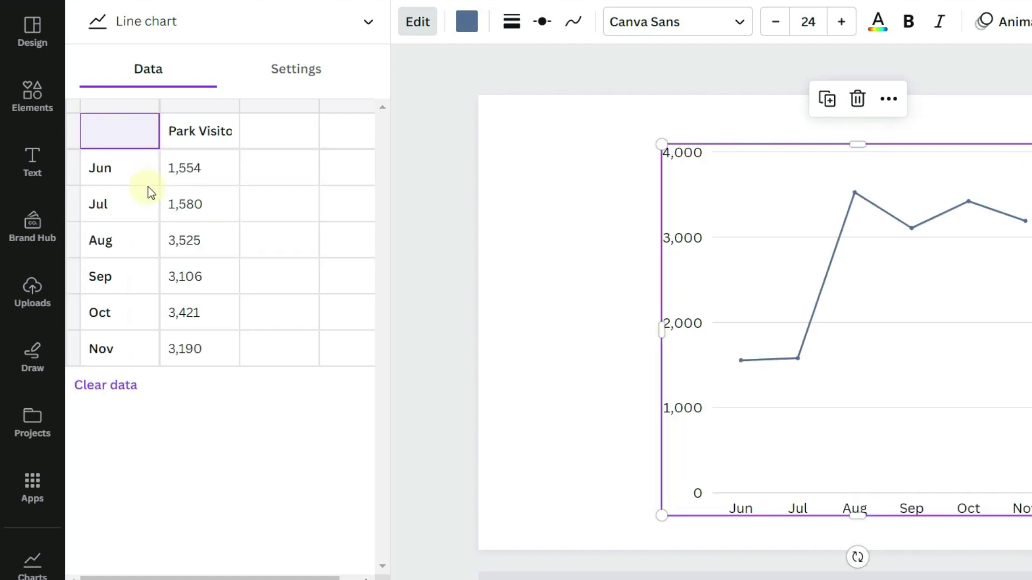
- Set the chart's point markers to size 40 and its label font size to 32
{"action": "left_click", "coordinate": [283, 79]}
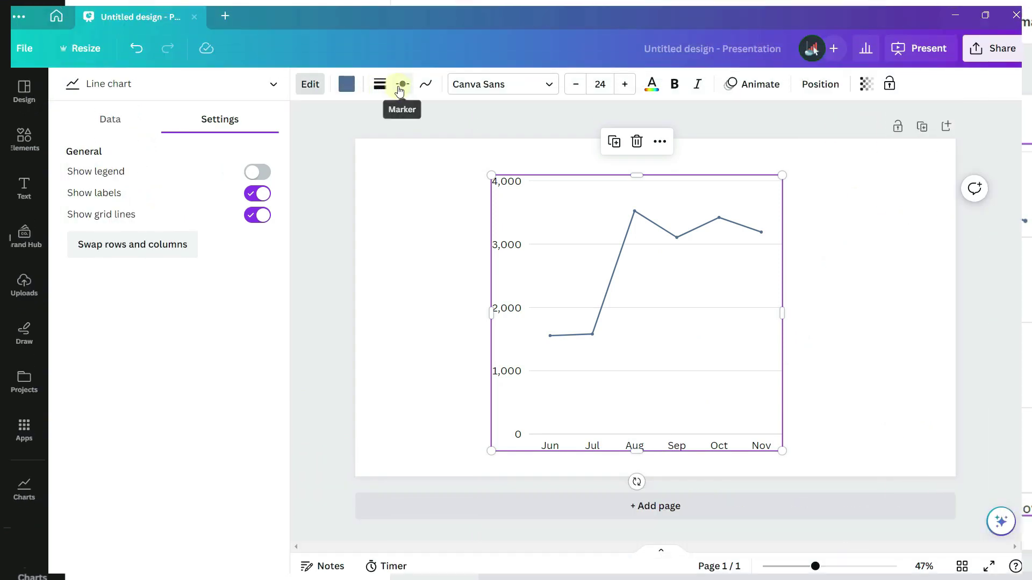
{"action": "left_click", "coordinate": [401, 85]}
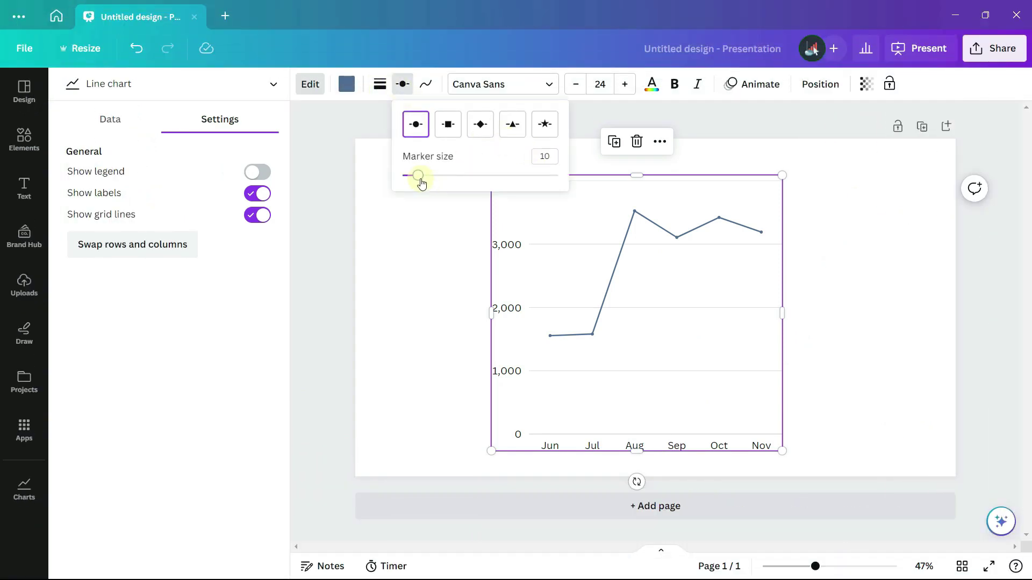
{"action": "left_click_drag", "start_coordinate": [421, 183], "coordinate": [466, 177]}
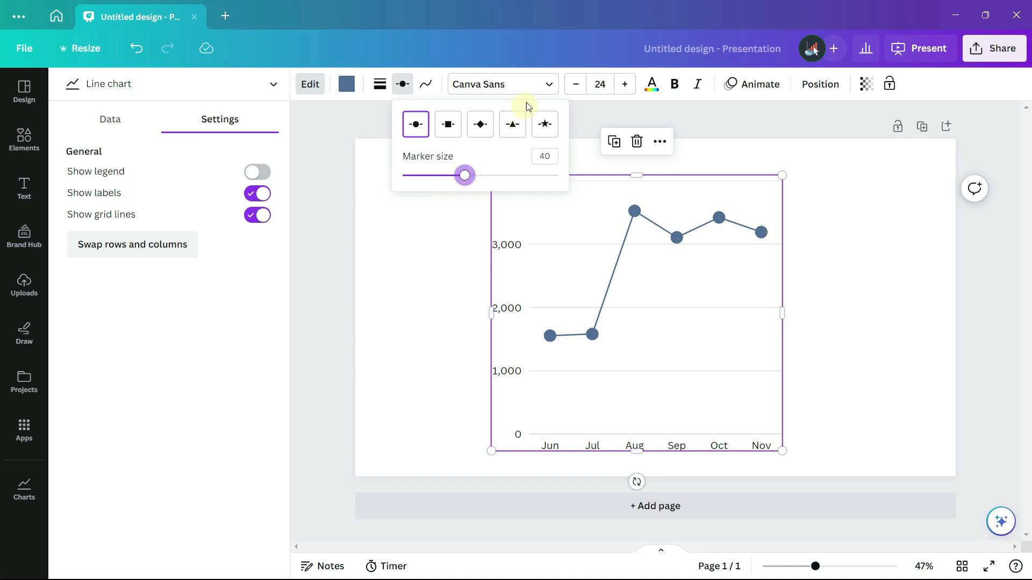
{"action": "left_click", "coordinate": [611, 86]}
{"action": "type", "text": "32"}
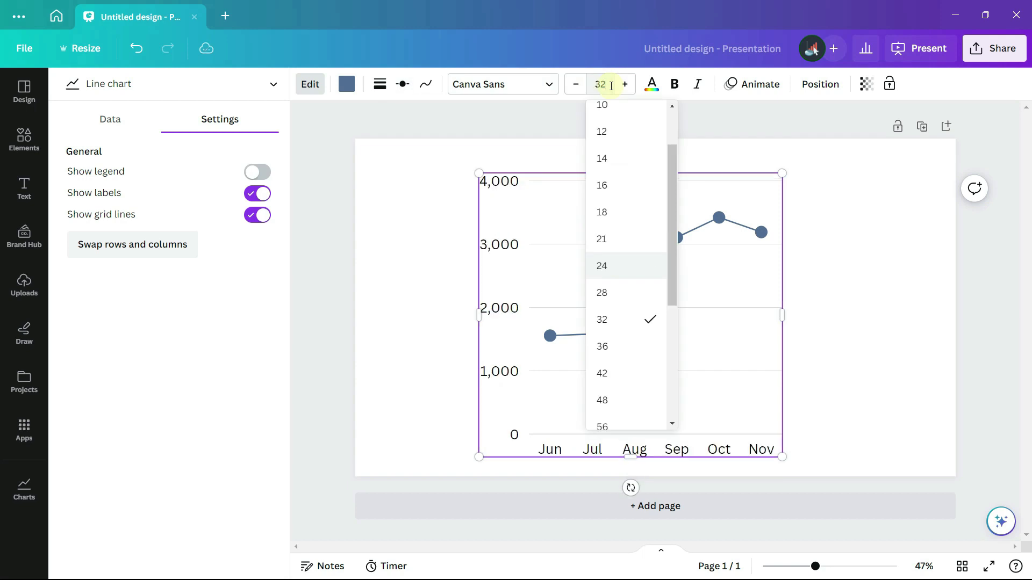
{"action": "key", "text": "Return"}
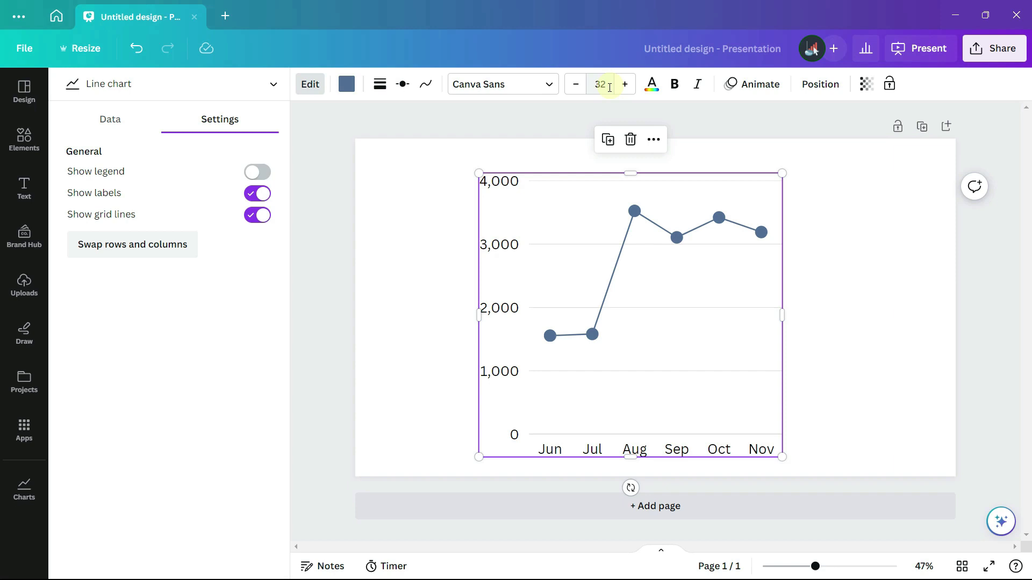
- Resize the line chart wider and taller to fill the slide's right side
{"action": "left_click_drag", "start_coordinate": [478, 173], "coordinate": [563, 253]}
{"action": "left_click_drag", "start_coordinate": [782, 354], "coordinate": [928, 354]}
{"action": "left_click_drag", "start_coordinate": [739, 252], "coordinate": [742, 235]}
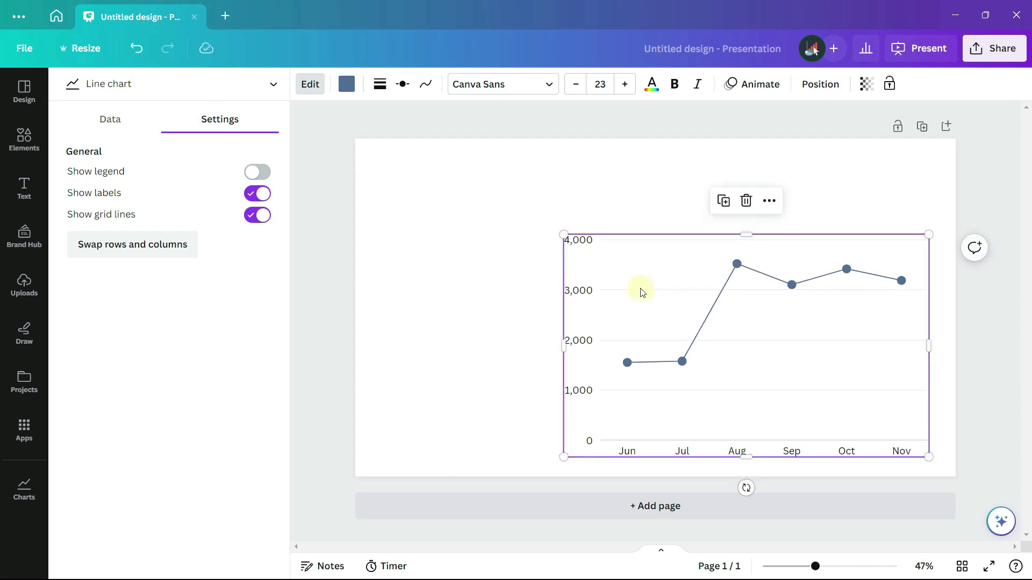
- Add the sky-and-green-hills grid picture and resize it into a tall left-side panel
{"action": "left_click", "coordinate": [492, 312]}
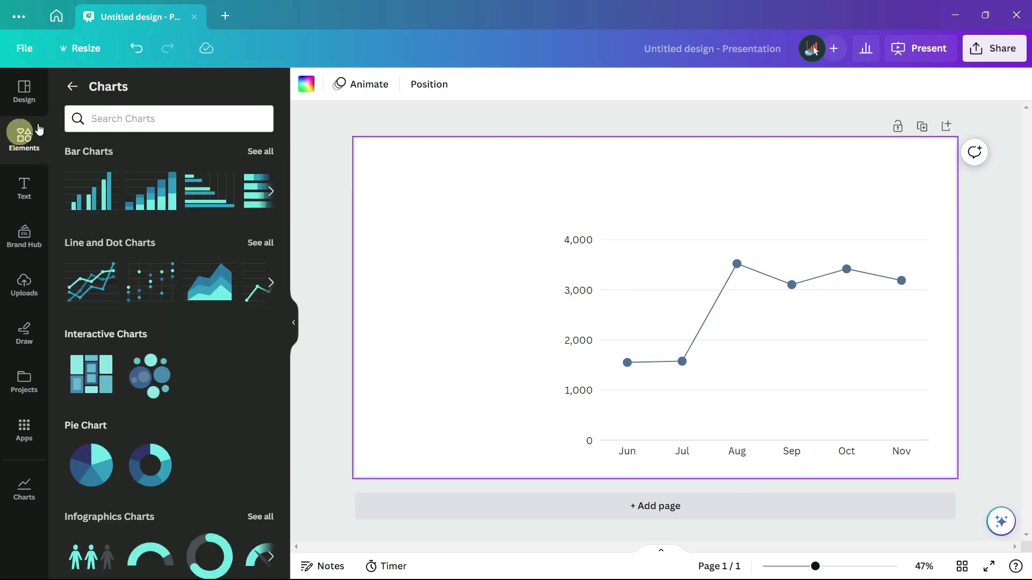
{"action": "left_click", "coordinate": [70, 87]}
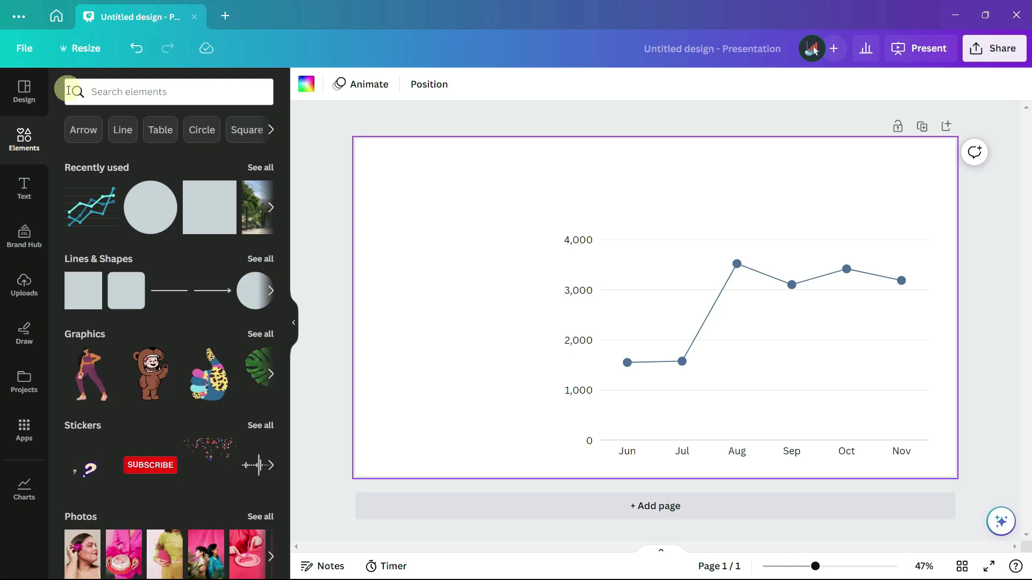
{"action": "scroll", "coordinate": [89, 253], "scroll_direction": "down", "scroll_amount": 9}
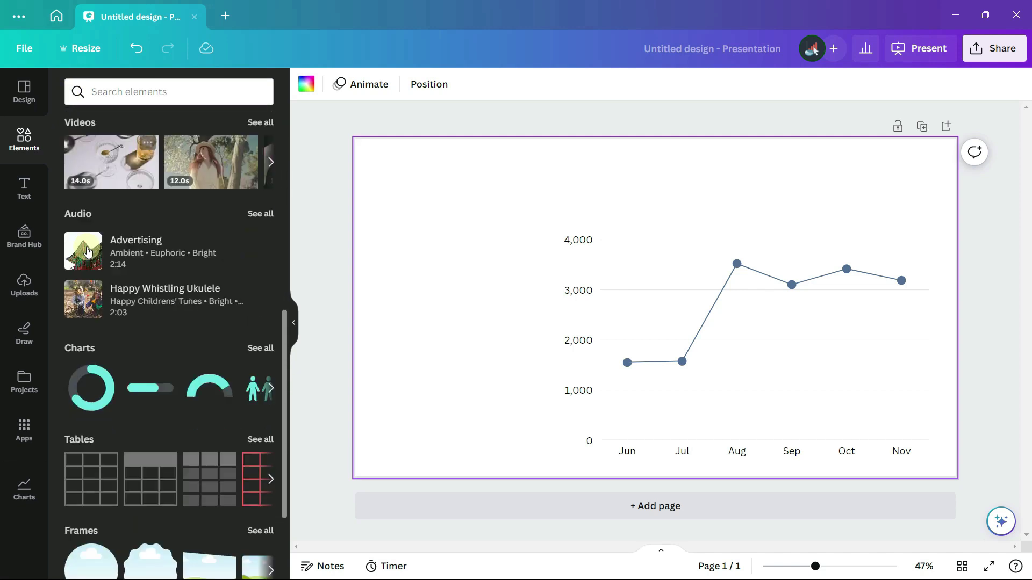
{"action": "scroll", "coordinate": [87, 252], "scroll_direction": "down", "scroll_amount": 5}
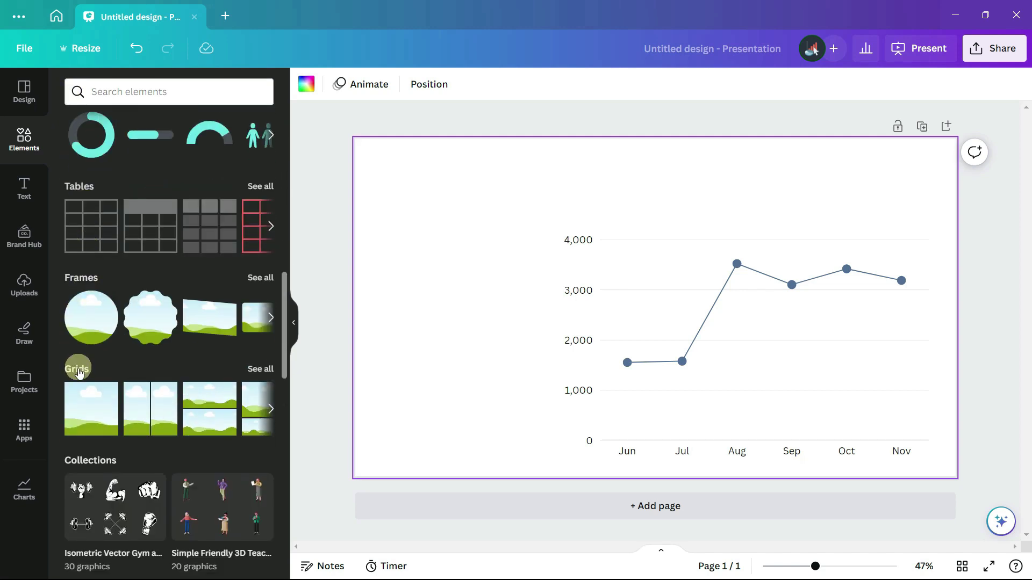
{"action": "left_click", "coordinate": [84, 414]}
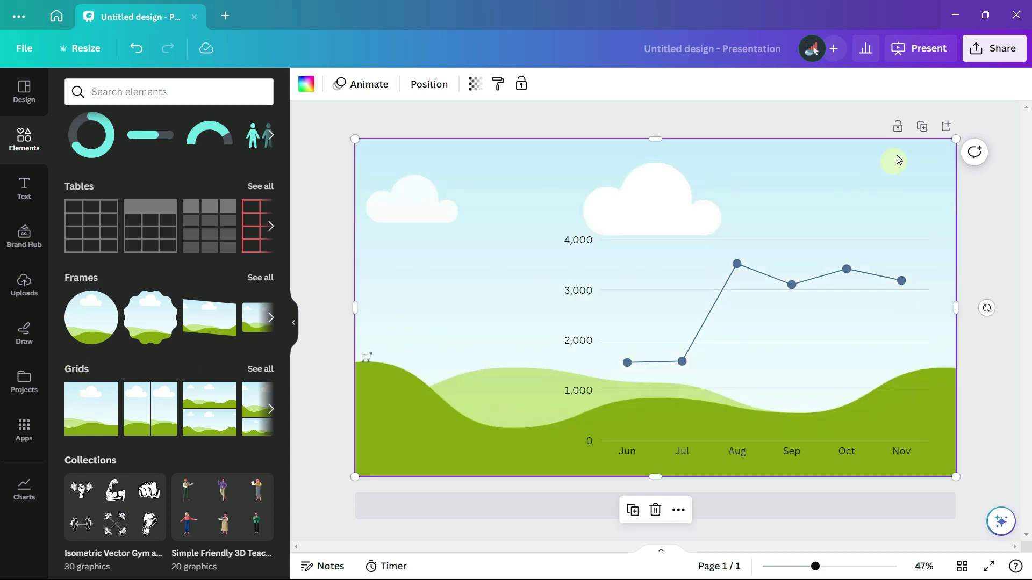
{"action": "left_click_drag", "start_coordinate": [957, 138], "coordinate": [539, 249]}
{"action": "left_click_drag", "start_coordinate": [449, 249], "coordinate": [449, 226]}
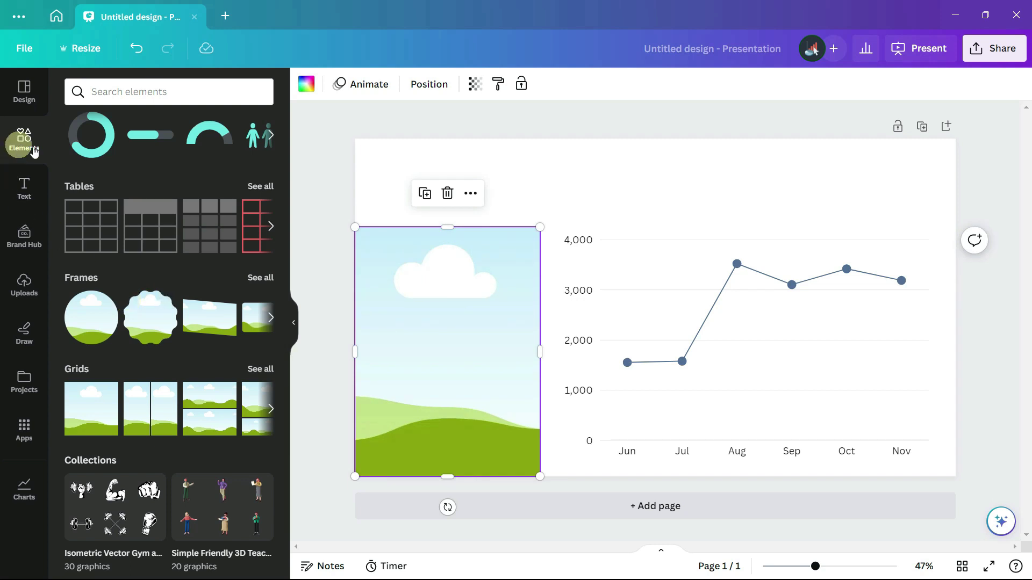
- Search photos for 'bird aviary' and drop the vintage finch illustration onto the left panel
{"action": "scroll", "coordinate": [85, 160], "scroll_direction": "up", "scroll_amount": 5}
{"action": "scroll", "coordinate": [84, 159], "scroll_direction": "up", "scroll_amount": 4}
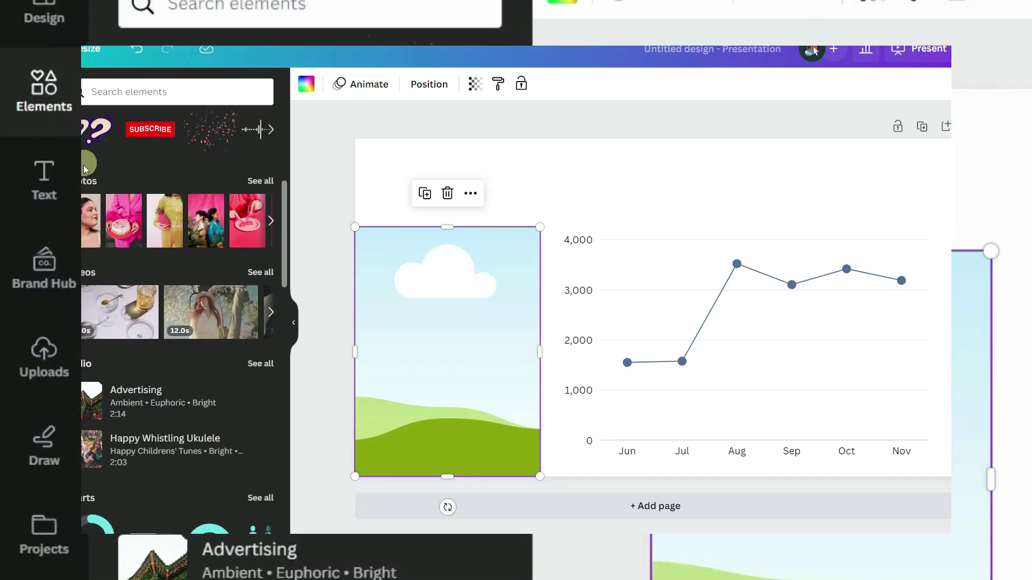
{"action": "left_click", "coordinate": [80, 178]}
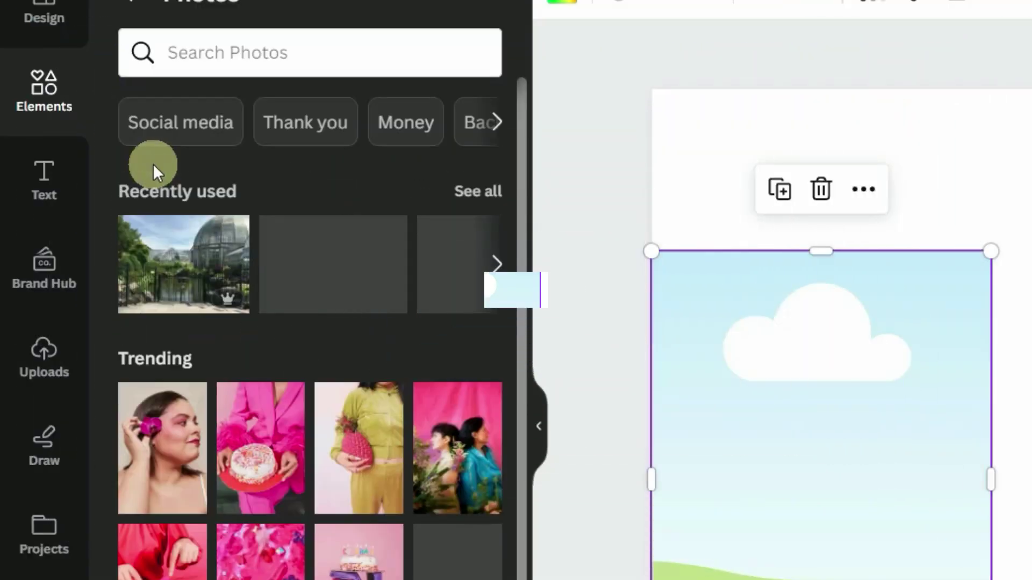
{"action": "left_click", "coordinate": [178, 51]}
{"action": "type", "text": "bird av"}
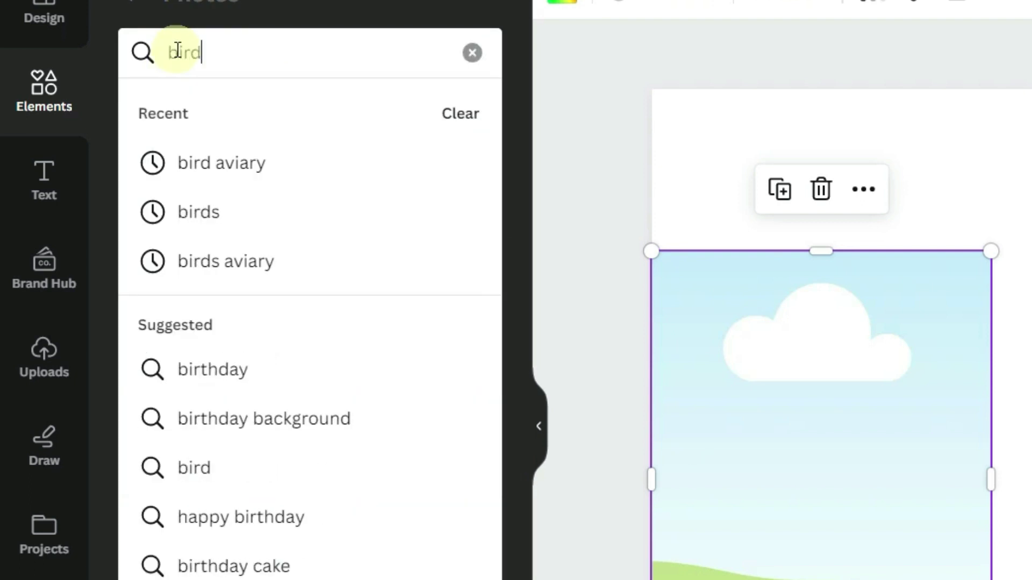
{"action": "type", "text": "iary"}
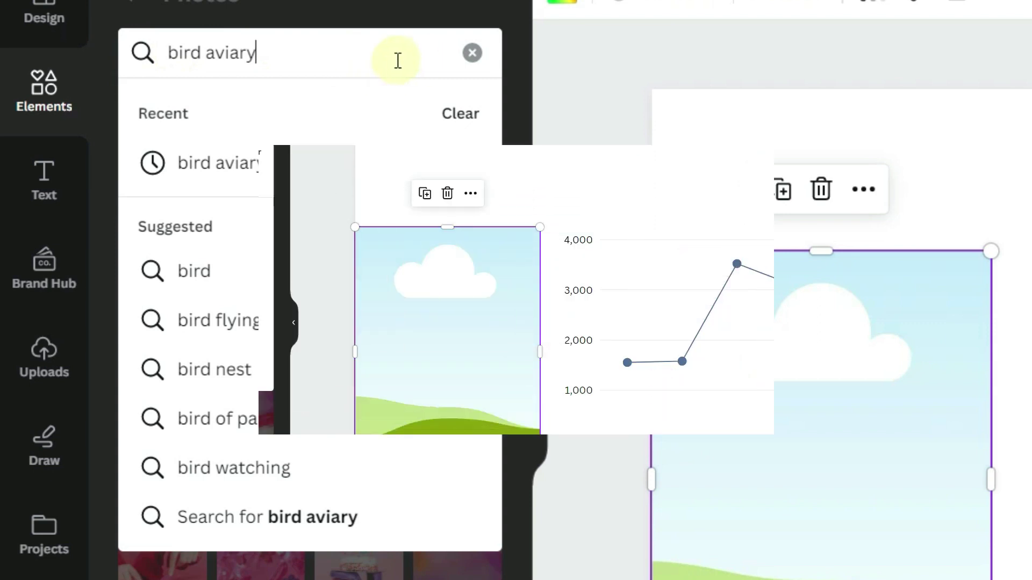
{"action": "key", "text": "Return"}
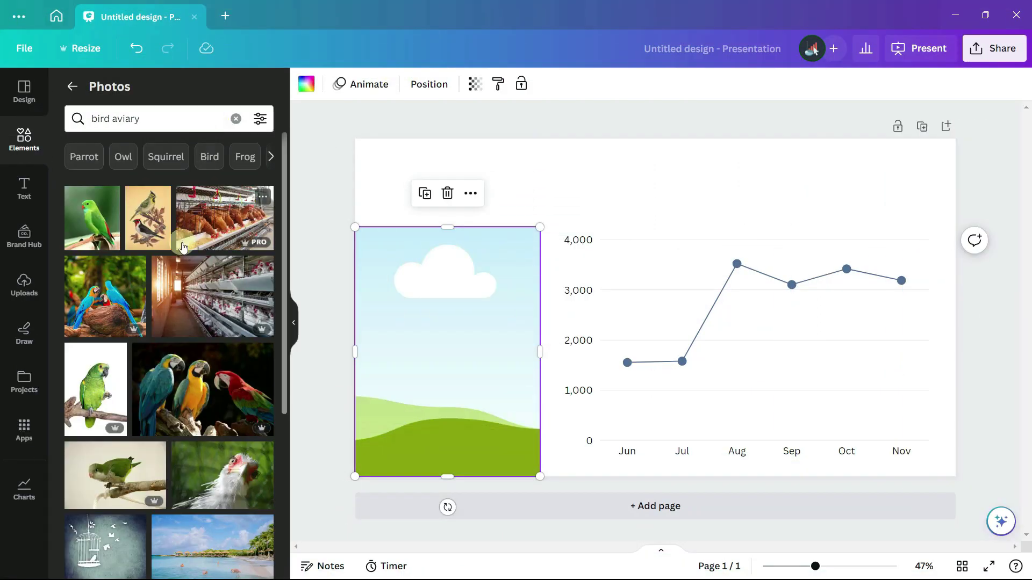
{"action": "scroll", "coordinate": [181, 250], "scroll_direction": "down", "scroll_amount": 15}
{"action": "scroll", "coordinate": [181, 250], "scroll_direction": "down", "scroll_amount": 4}
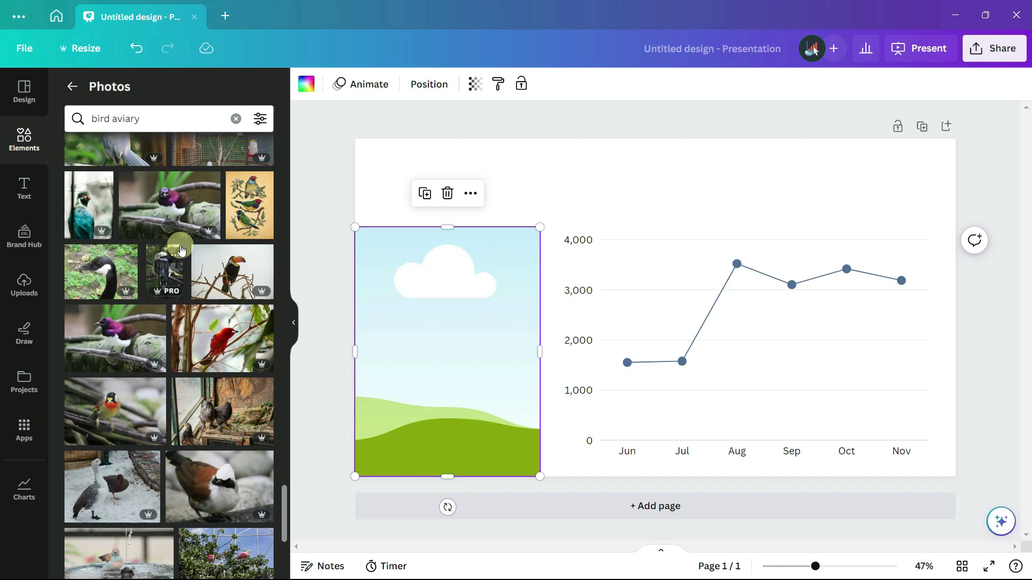
{"action": "left_click", "coordinate": [251, 215]}
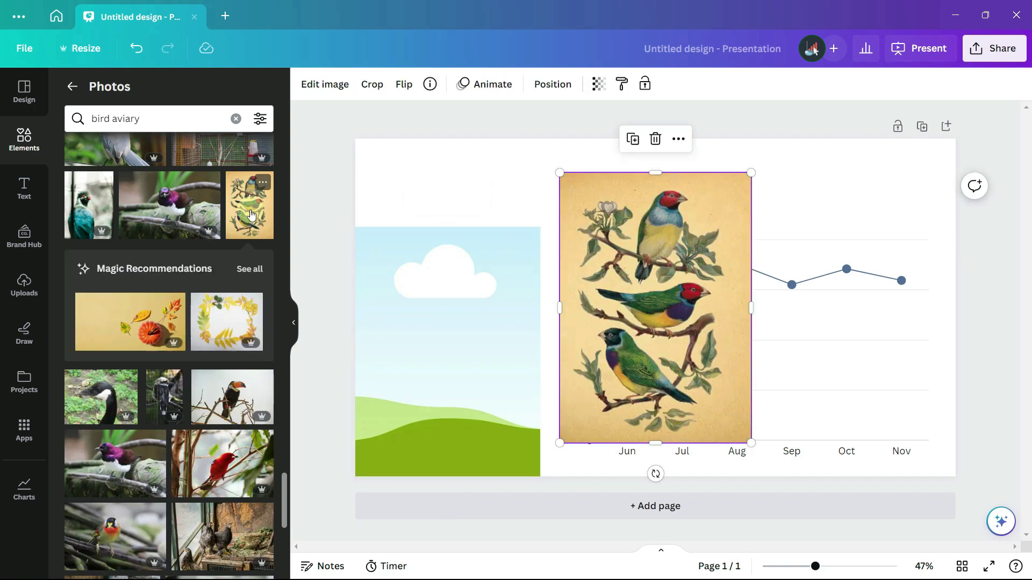
{"action": "left_click_drag", "start_coordinate": [647, 267], "coordinate": [485, 299]}
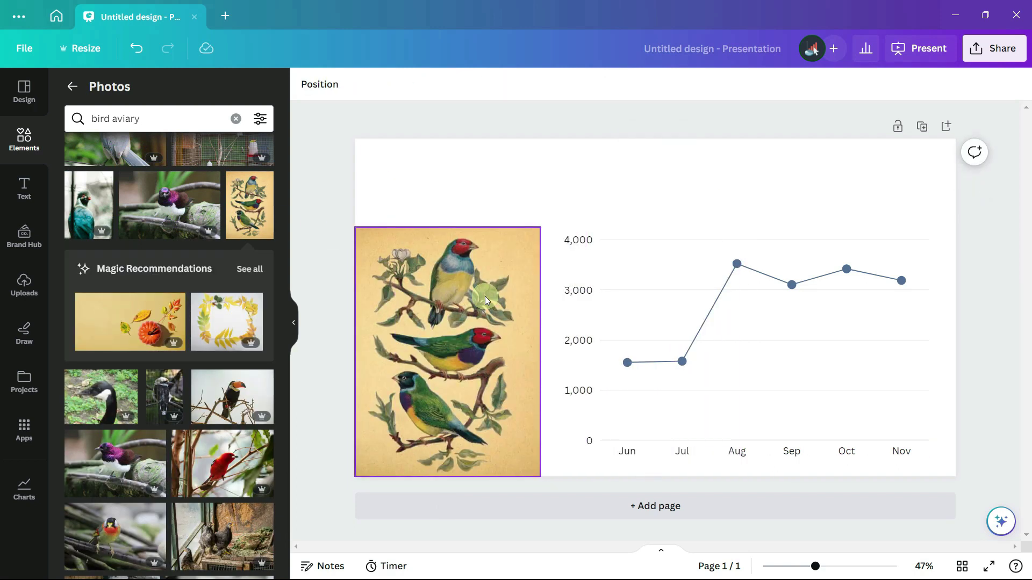
- Add a heading at the top of the slide in Solway font, size 48
{"action": "left_click", "coordinate": [72, 86]}
{"action": "left_click", "coordinate": [24, 188]}
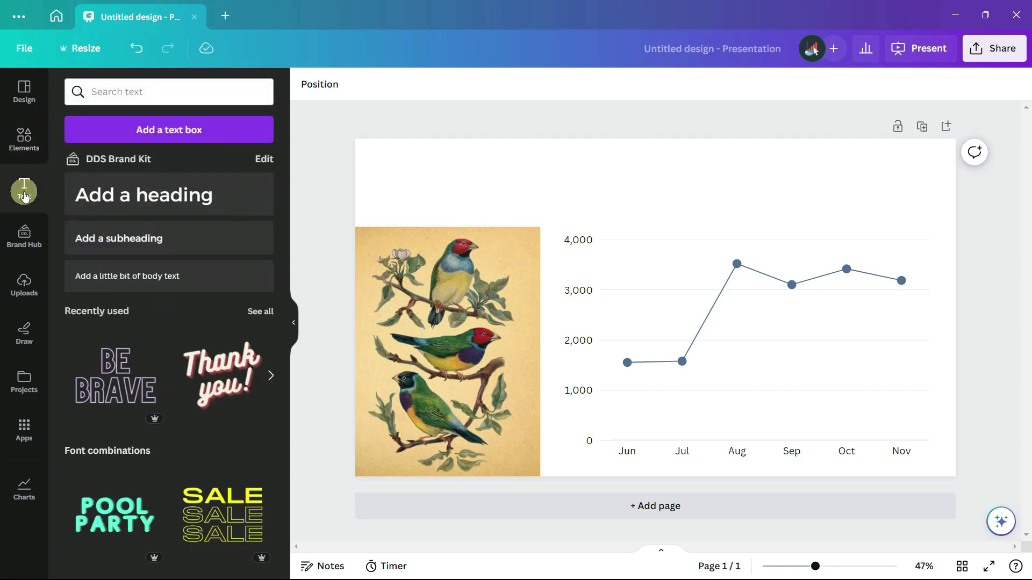
{"action": "left_click", "coordinate": [223, 197]}
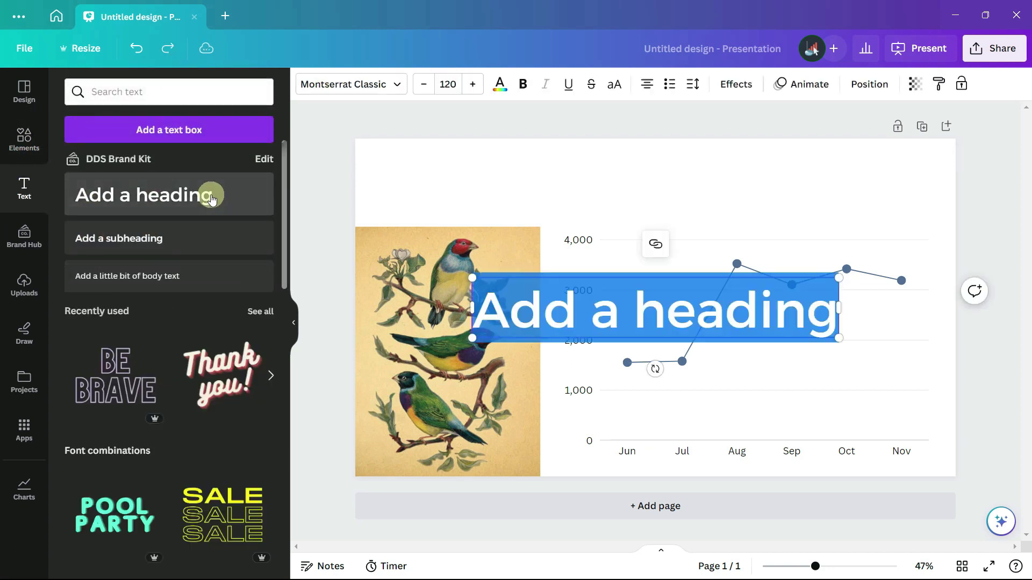
{"action": "left_click", "coordinate": [597, 194]}
{"action": "left_click_drag", "start_coordinate": [590, 288], "coordinate": [583, 161]}
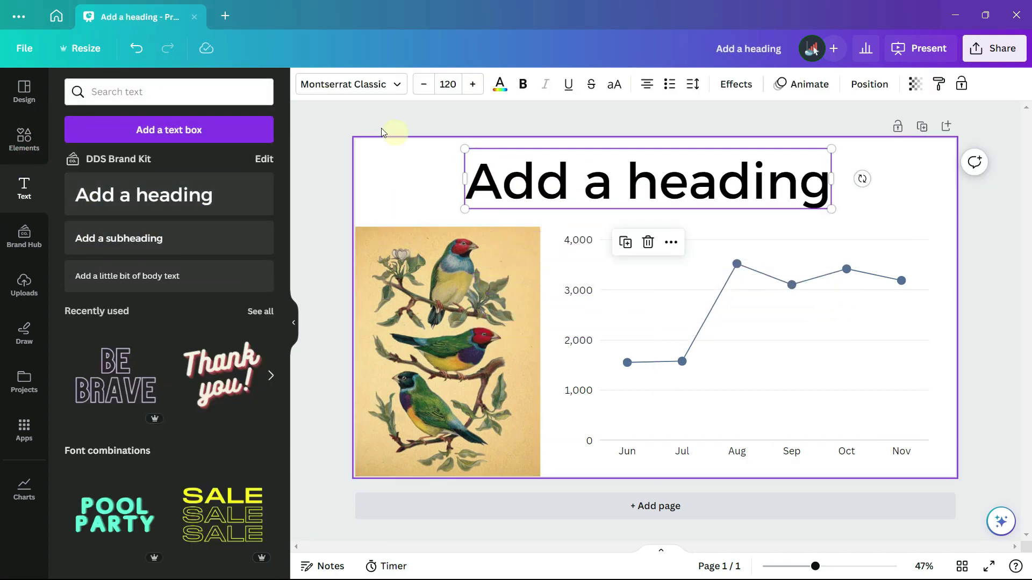
{"action": "left_click", "coordinate": [398, 86]}
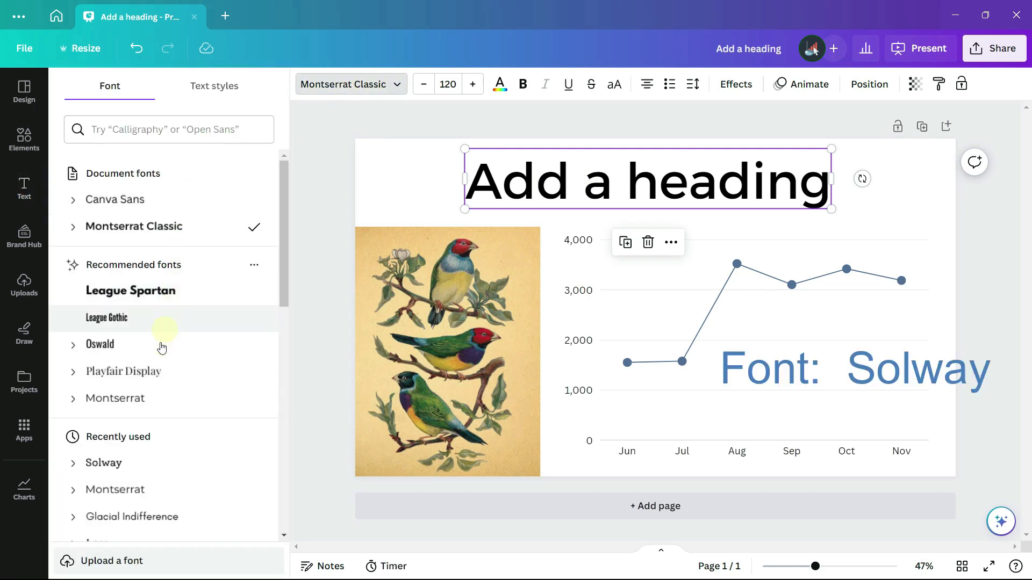
{"action": "left_click", "coordinate": [136, 469]}
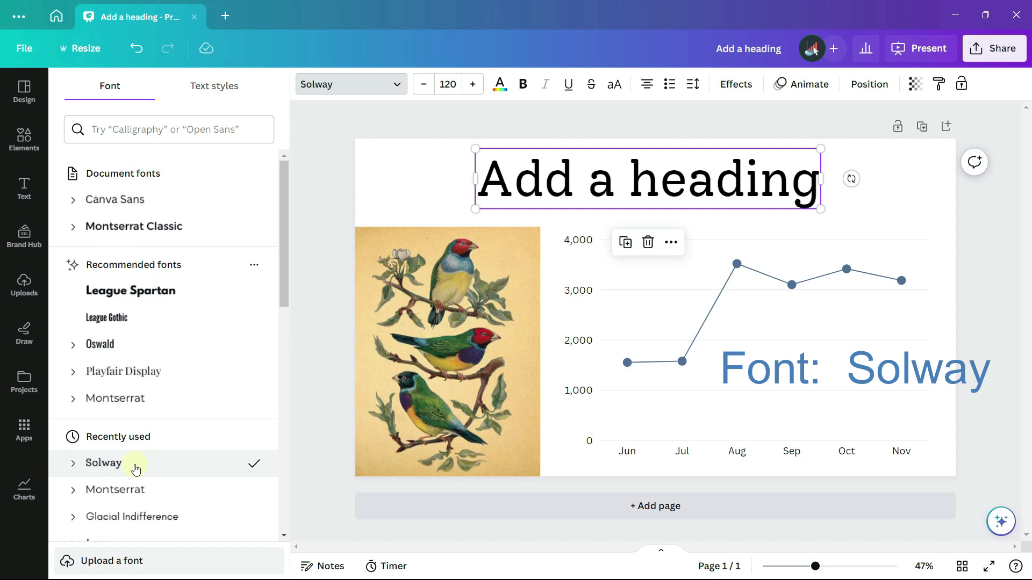
{"action": "left_click", "coordinate": [453, 81]}
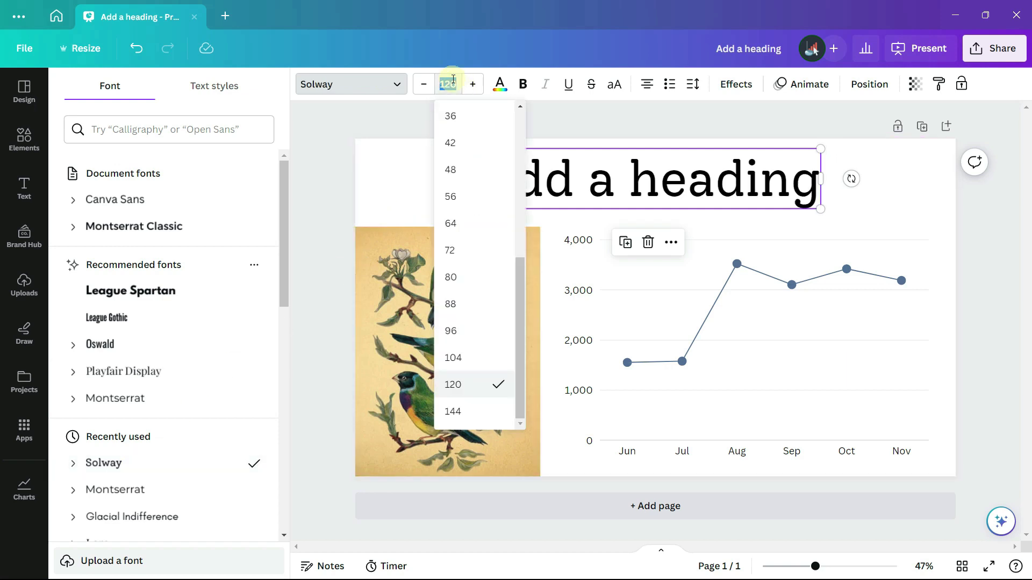
{"action": "key", "text": "Return"}
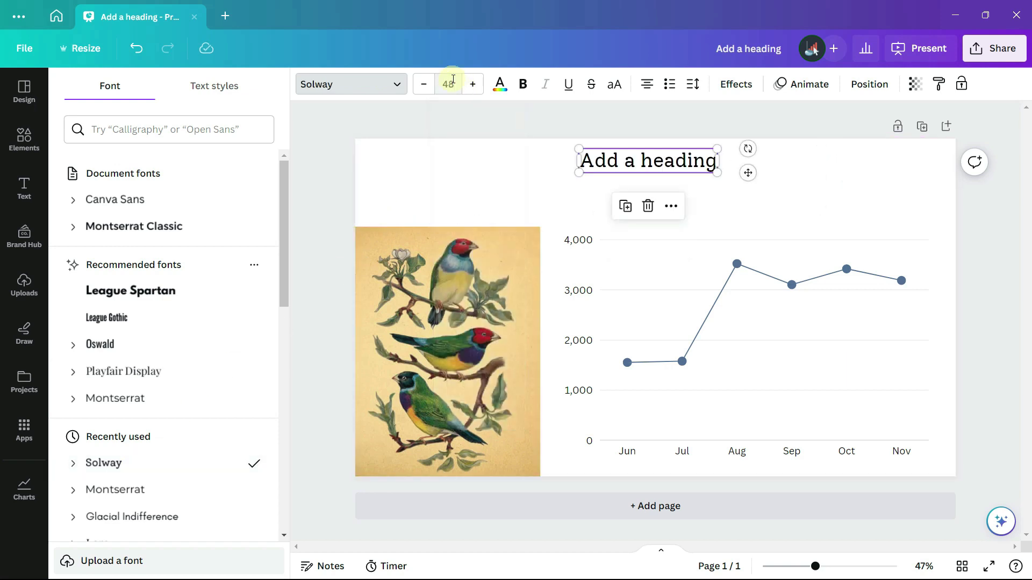
- Change the heading text to 'New Aviary Sparks Increase in Park Visitors' and centre it
{"action": "double_click", "coordinate": [668, 165]}
{"action": "type", "text": "New Av"}
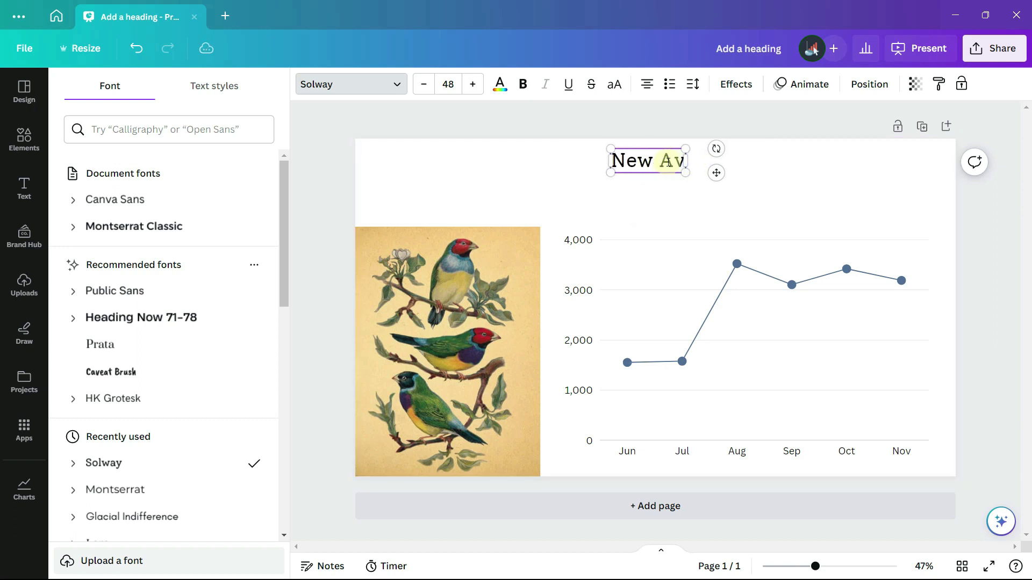
{"action": "type", "text": "iary Spar"}
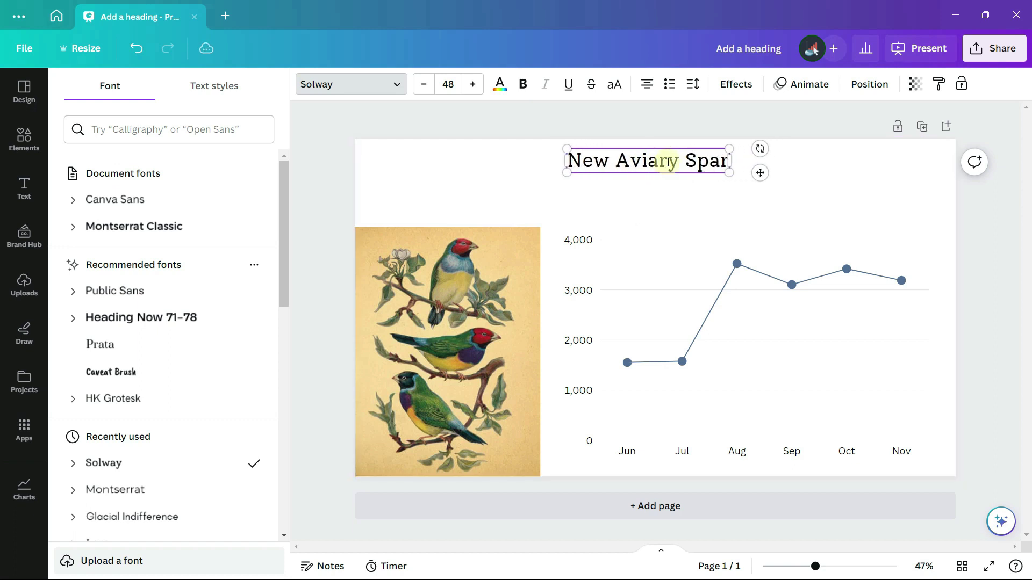
{"action": "type", "text": "ks Increase"}
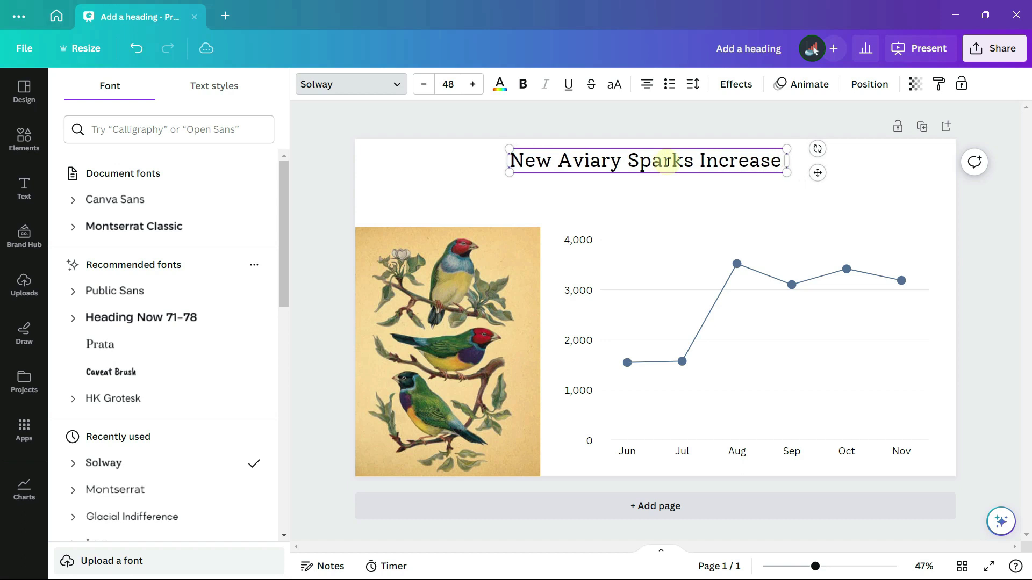
{"action": "type", "text": " in Park Visit"}
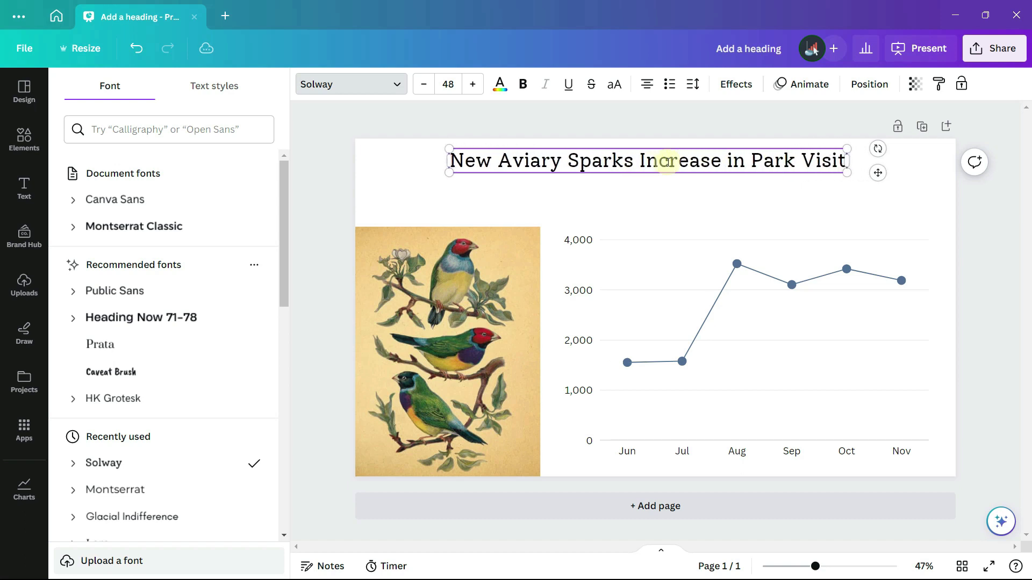
{"action": "type", "text": "ors"}
{"action": "left_click", "coordinate": [652, 196]}
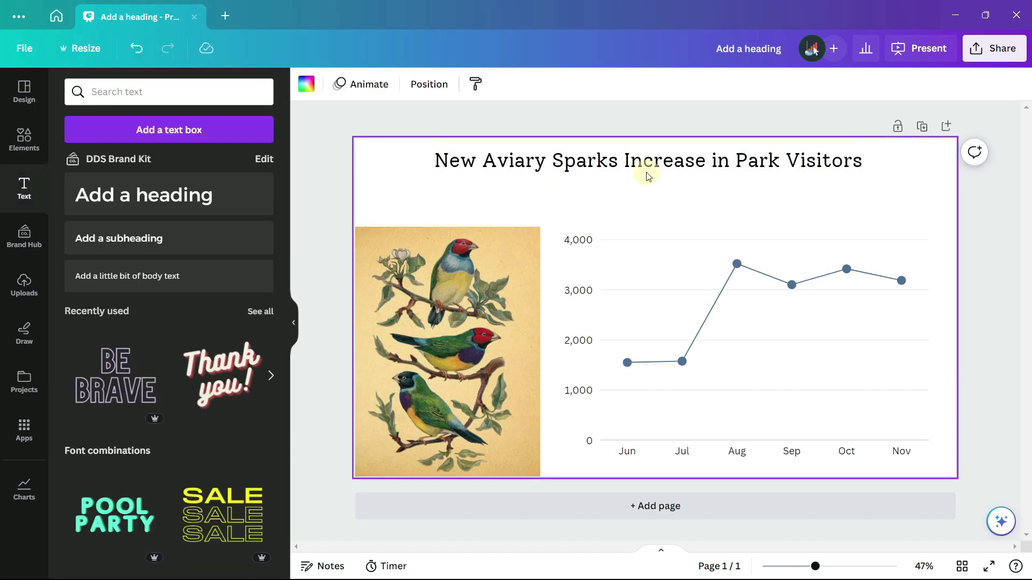
{"action": "left_click_drag", "start_coordinate": [646, 168], "coordinate": [652, 172]}
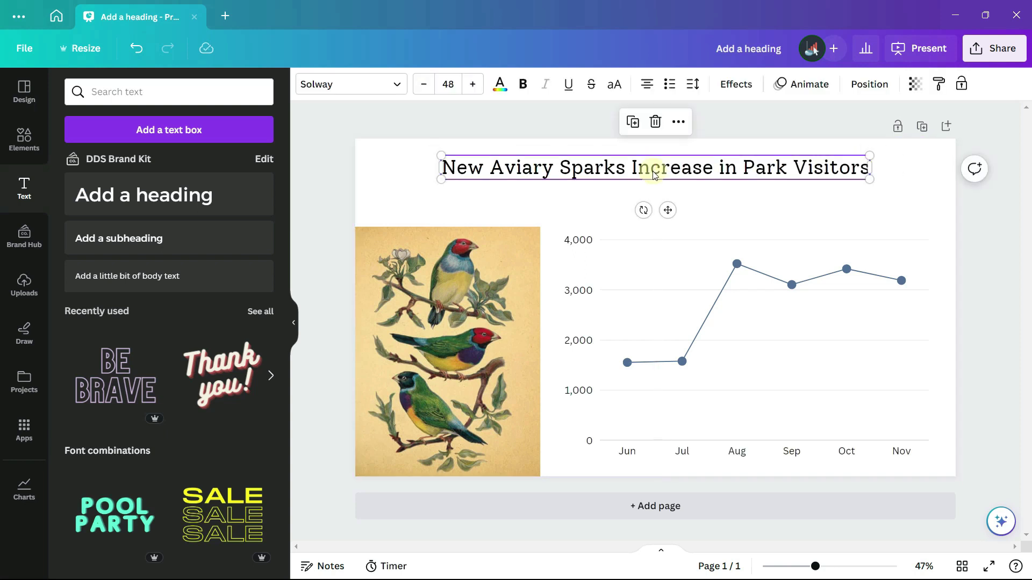
- Duplicate the title below itself and retype the copy as 'Aviary Opened August 4th'
{"action": "left_click", "coordinate": [617, 202]}
{"action": "left_click_drag", "start_coordinate": [667, 210], "coordinate": [669, 233]}
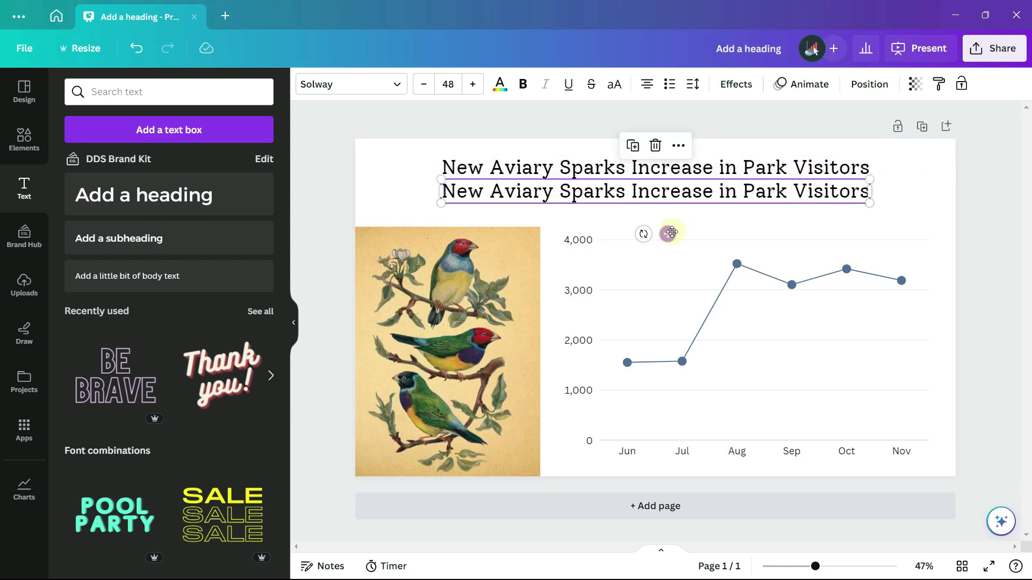
{"action": "double_click", "coordinate": [662, 197]}
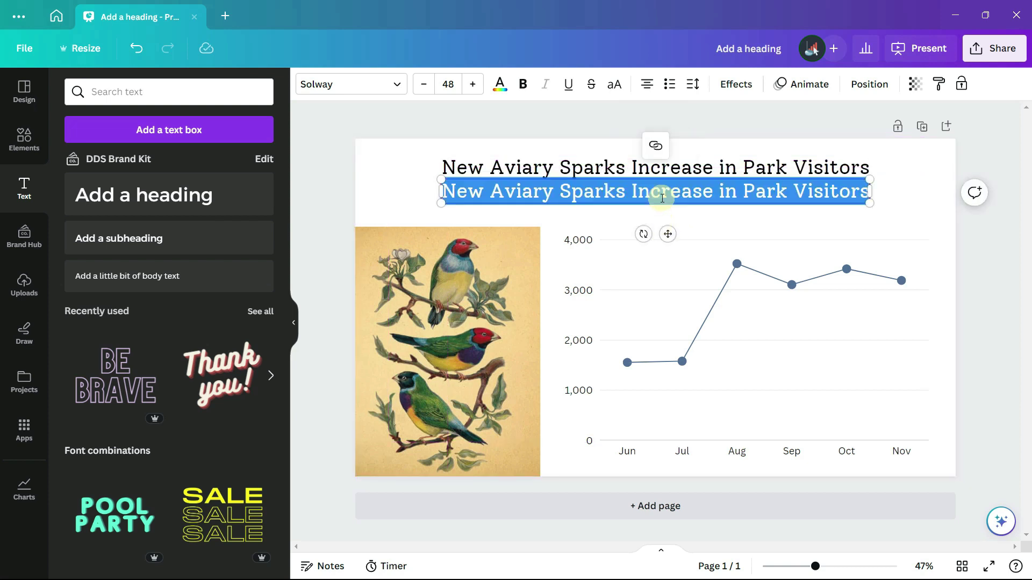
{"action": "type", "text": "Aviary"}
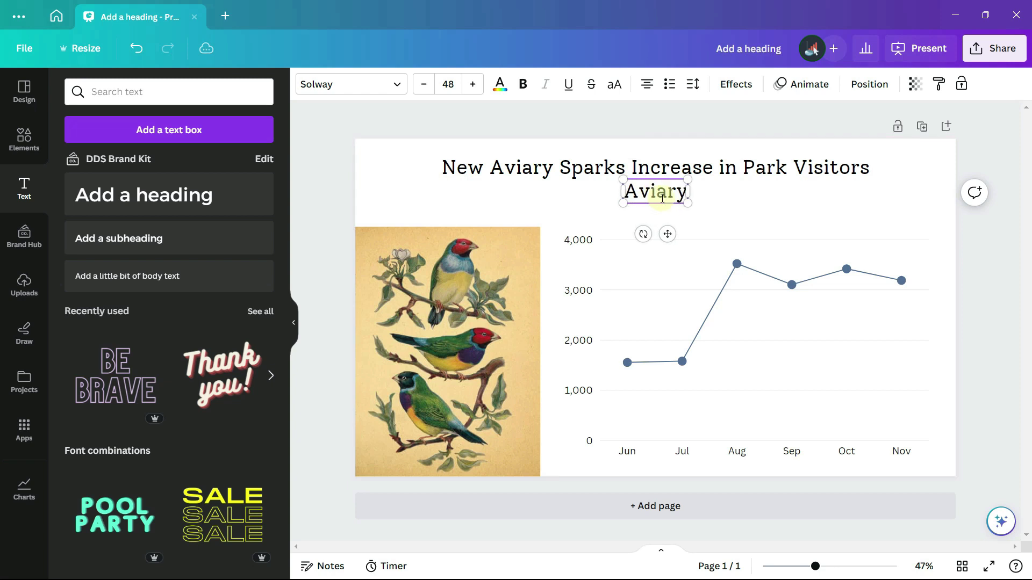
{"action": "type", "text": " Opened Augu"}
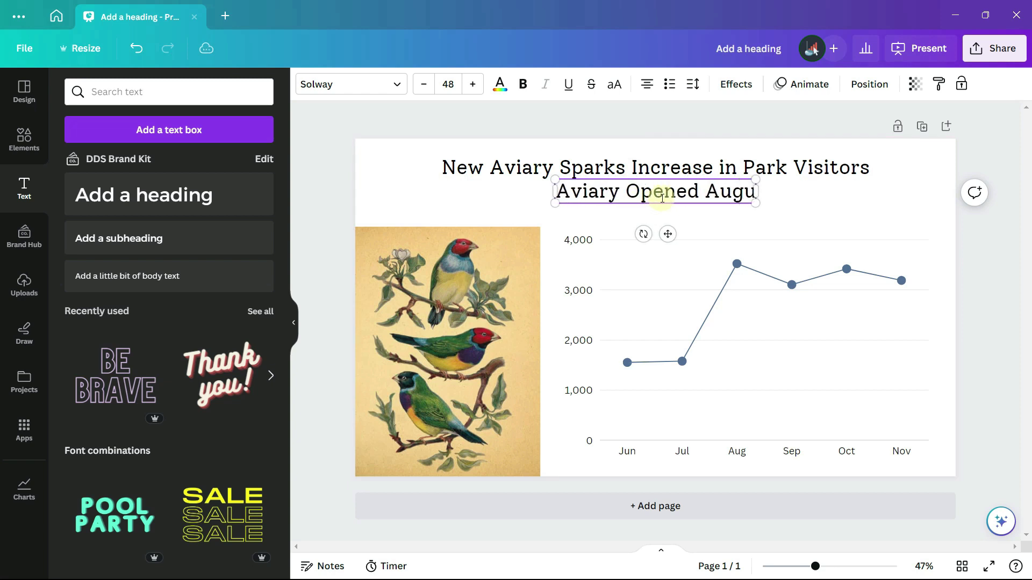
{"action": "type", "text": "st 4th"}
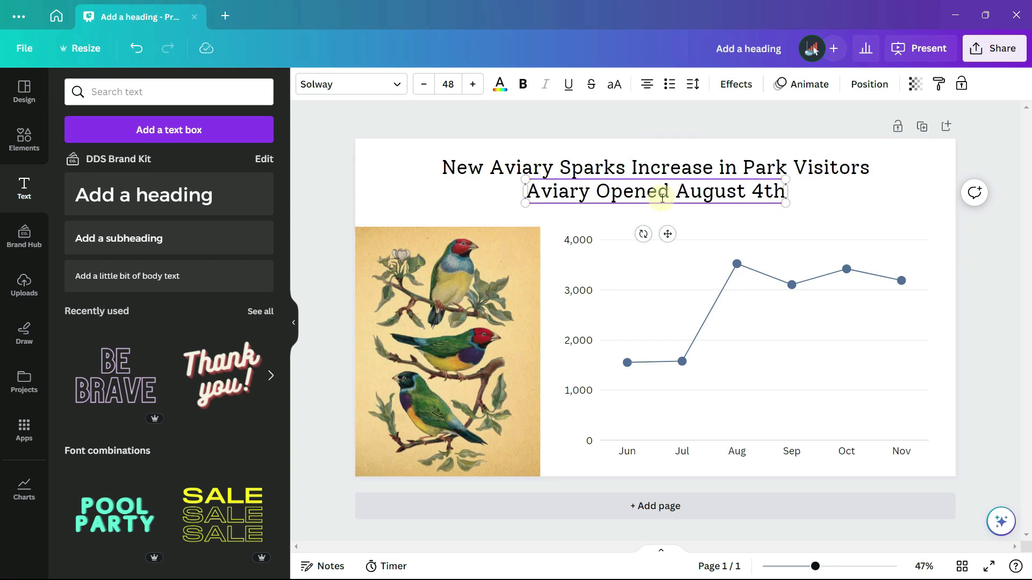
{"action": "left_click", "coordinate": [474, 203]}
- Make the subtitle bold at size 32 and centre it under the title
{"action": "left_click", "coordinate": [599, 206]}
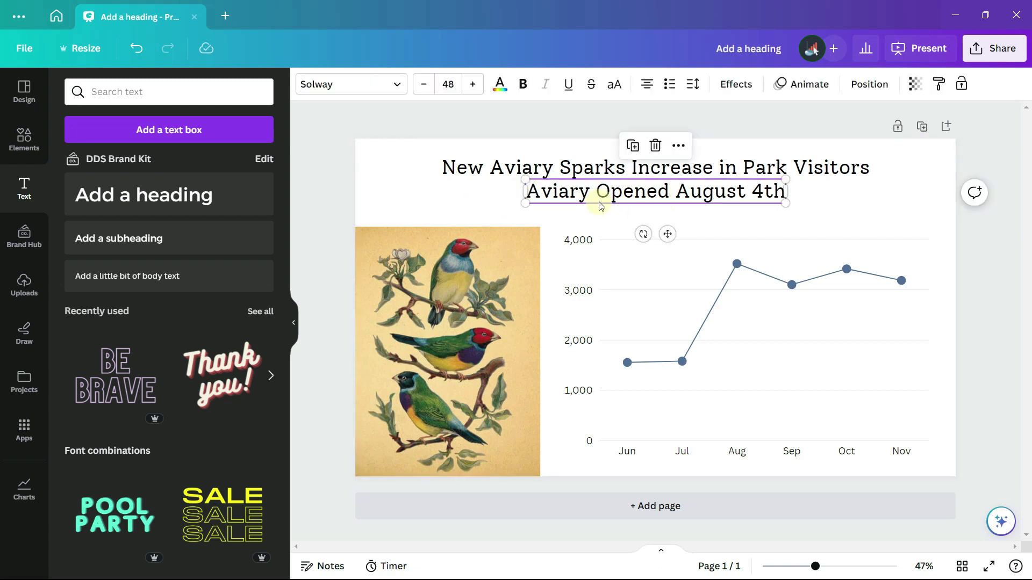
{"action": "left_click", "coordinate": [455, 84]}
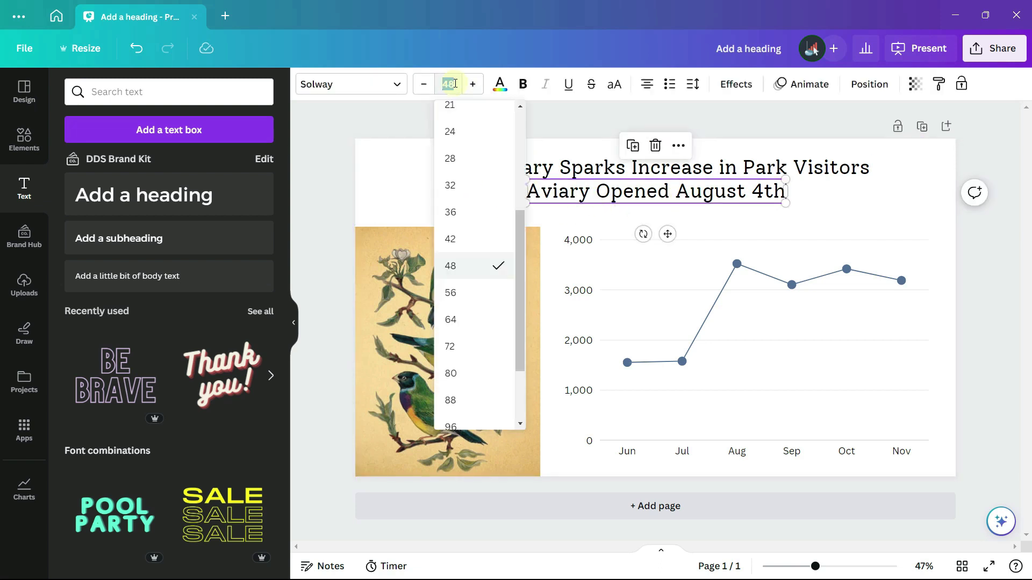
{"action": "key", "text": "Return"}
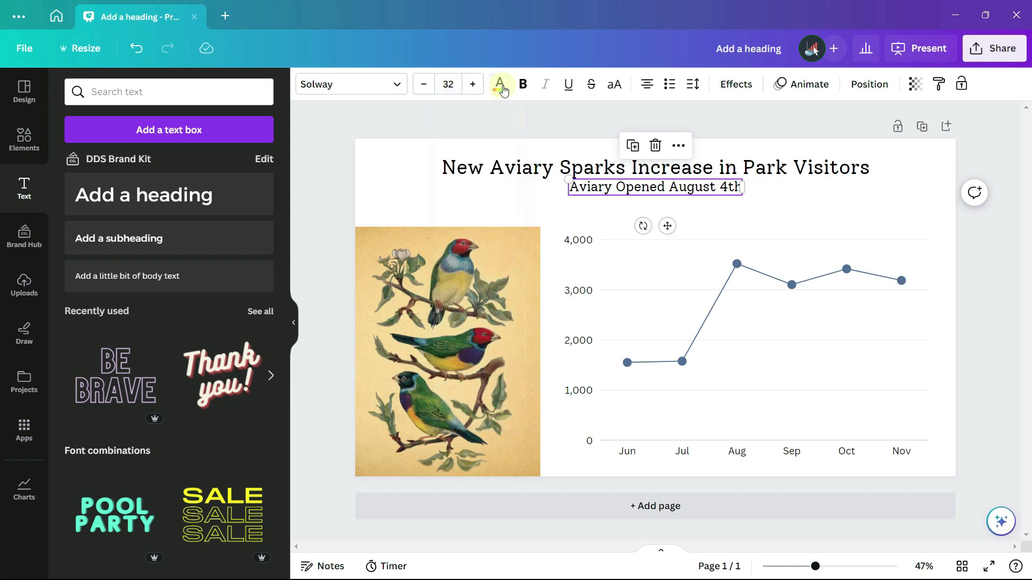
{"action": "left_click", "coordinate": [522, 84]}
{"action": "left_click_drag", "start_coordinate": [667, 226], "coordinate": [669, 233]}
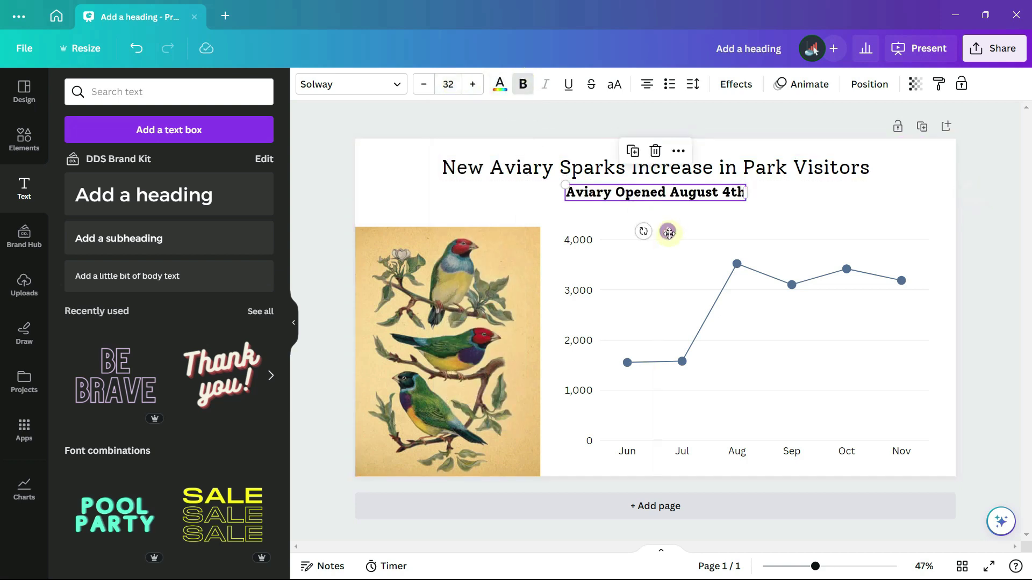
{"action": "left_click", "coordinate": [407, 194]}
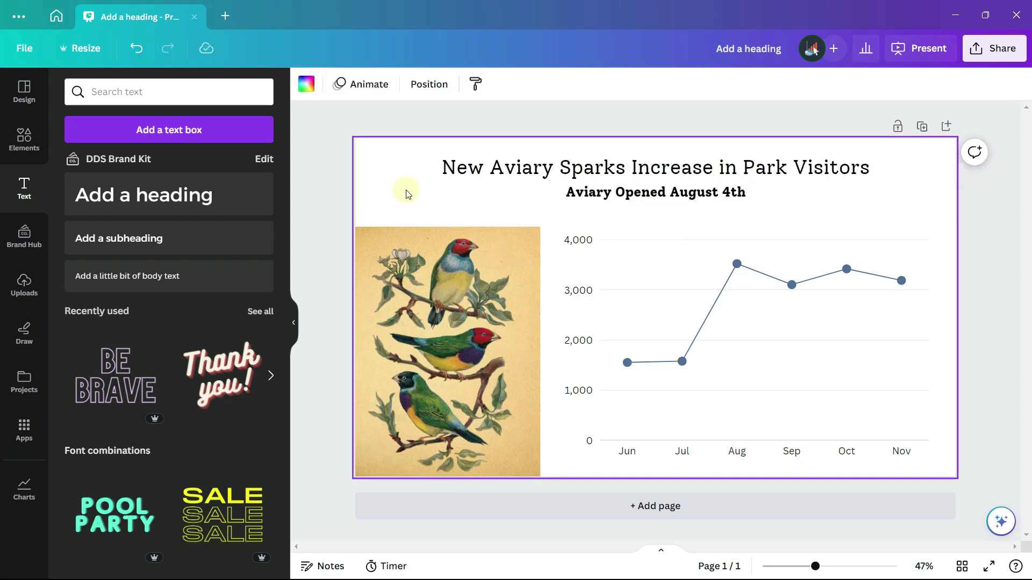
- Add a yellow square and stretch it into a full-width banner across the top behind the heading
{"action": "left_click", "coordinate": [22, 144]}
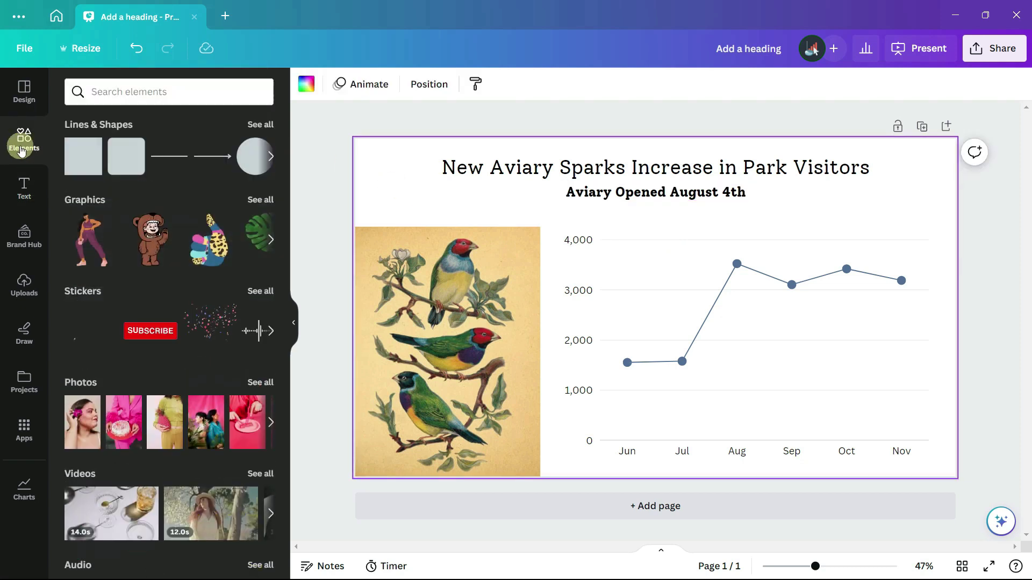
{"action": "left_click", "coordinate": [78, 159]}
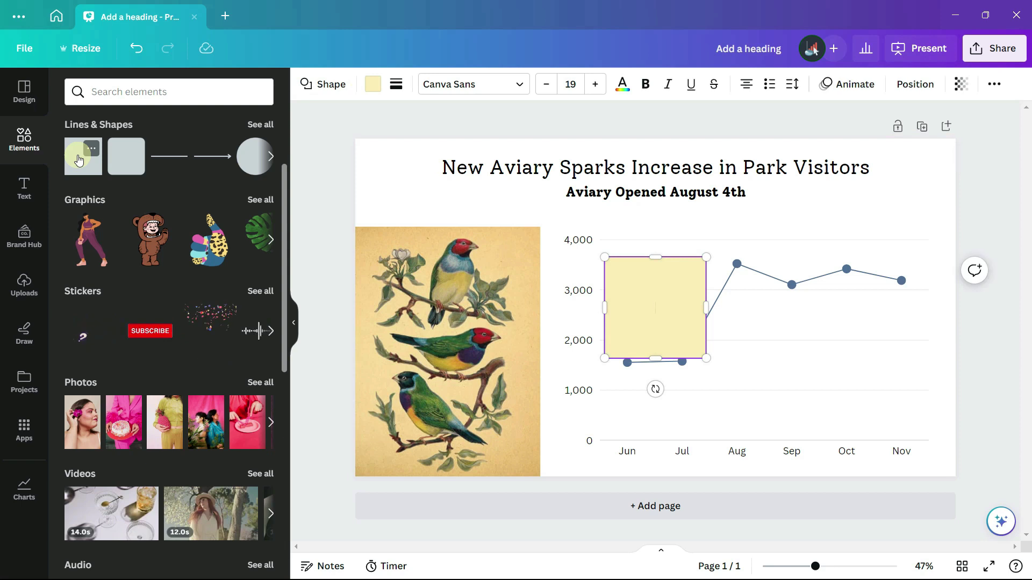
{"action": "left_click", "coordinate": [294, 324]}
{"action": "left_click_drag", "start_coordinate": [494, 304], "coordinate": [263, 196]}
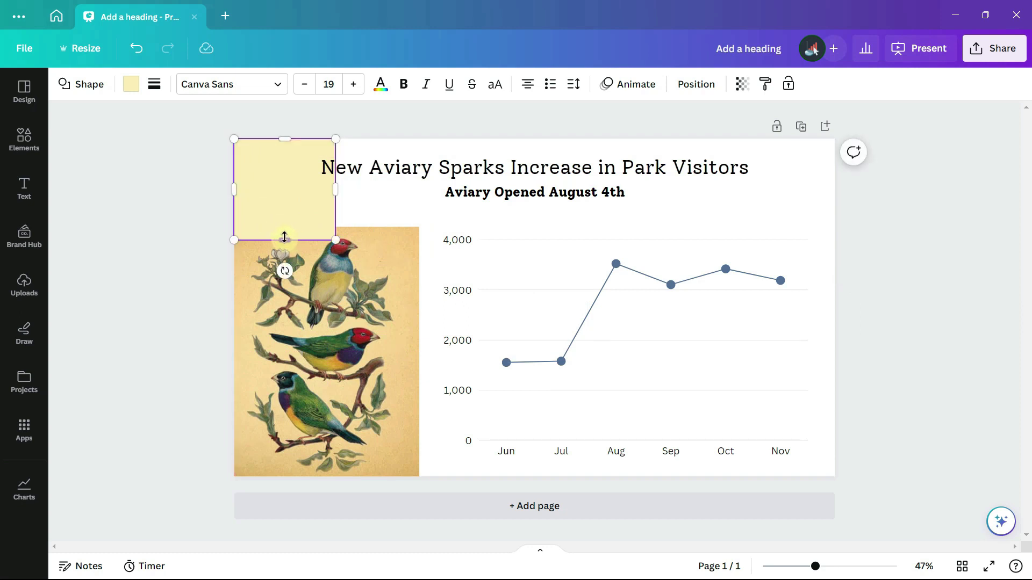
{"action": "left_click_drag", "start_coordinate": [285, 237], "coordinate": [286, 221]}
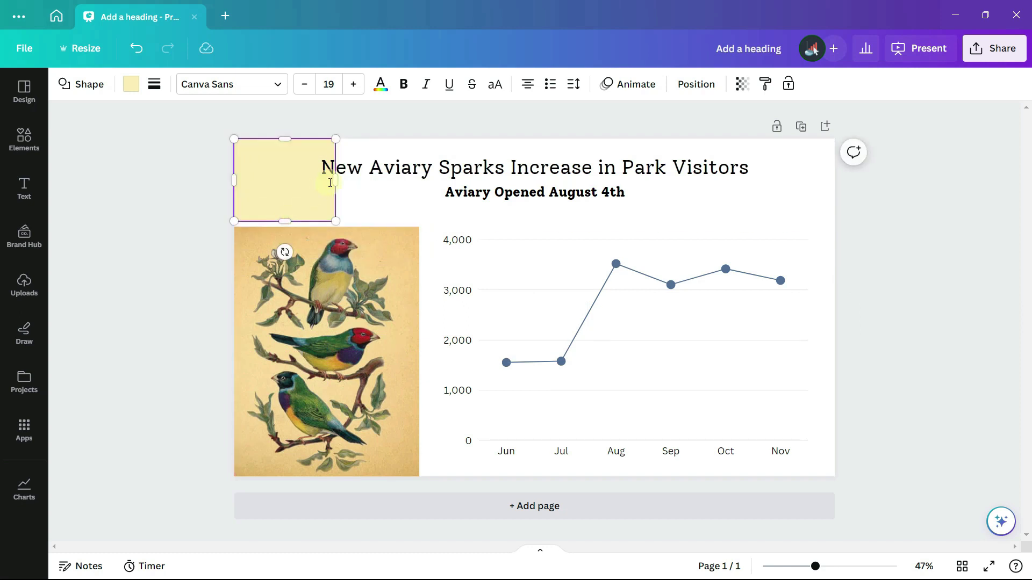
{"action": "left_click_drag", "start_coordinate": [332, 181], "coordinate": [689, 195]}
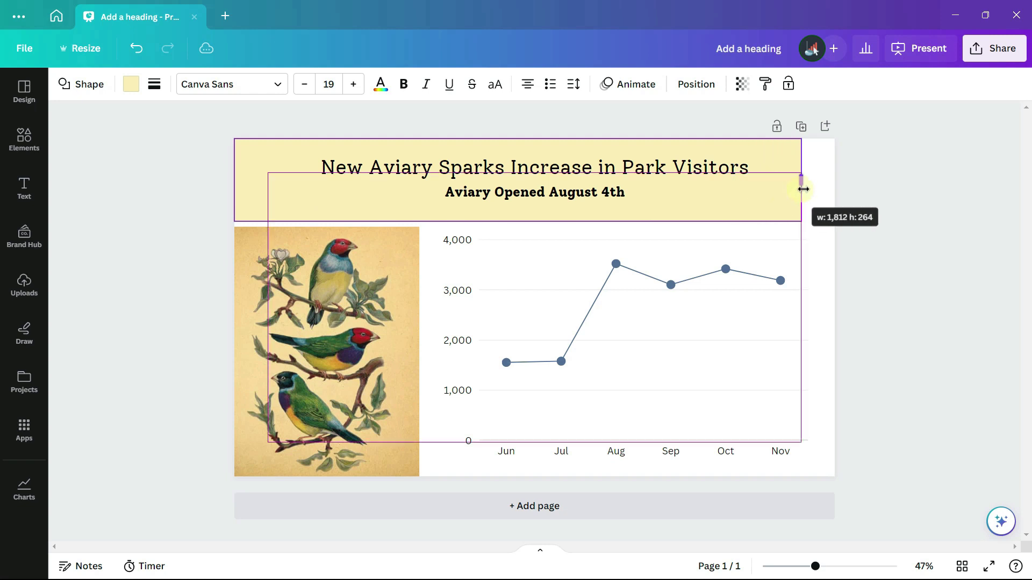
{"action": "left_click_drag", "start_coordinate": [803, 189], "coordinate": [831, 192]}
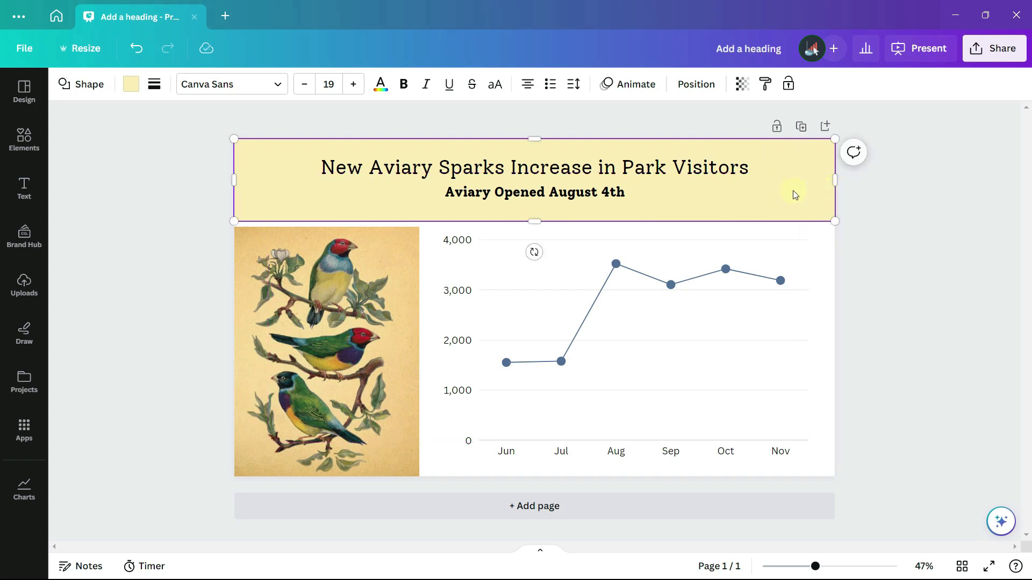
- Fill the banner with tan #F9D696 sampled from the finch image, at transparency 32
{"action": "left_click", "coordinate": [131, 88]}
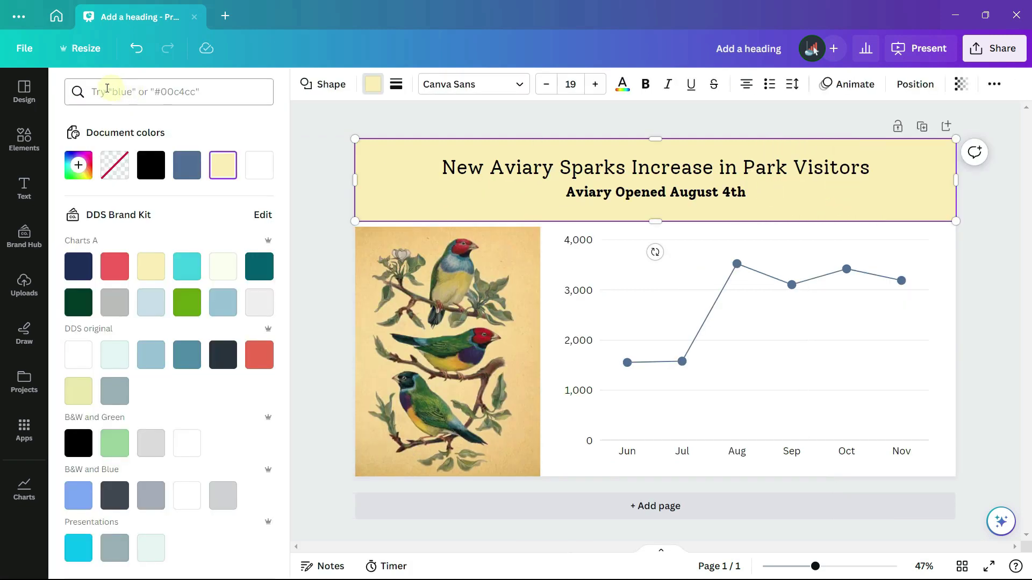
{"action": "left_click", "coordinate": [79, 165]}
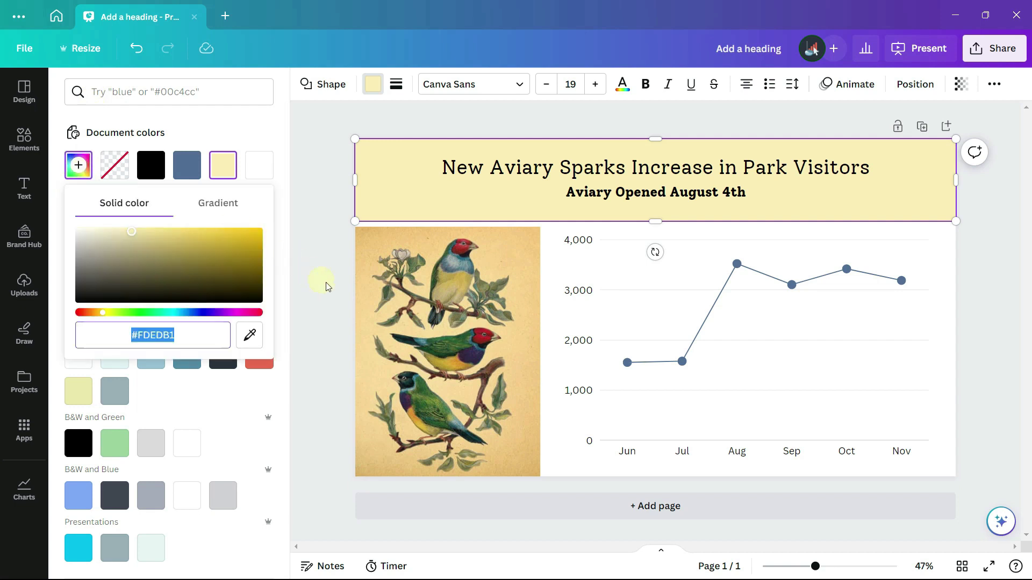
{"action": "left_click", "coordinate": [249, 334]}
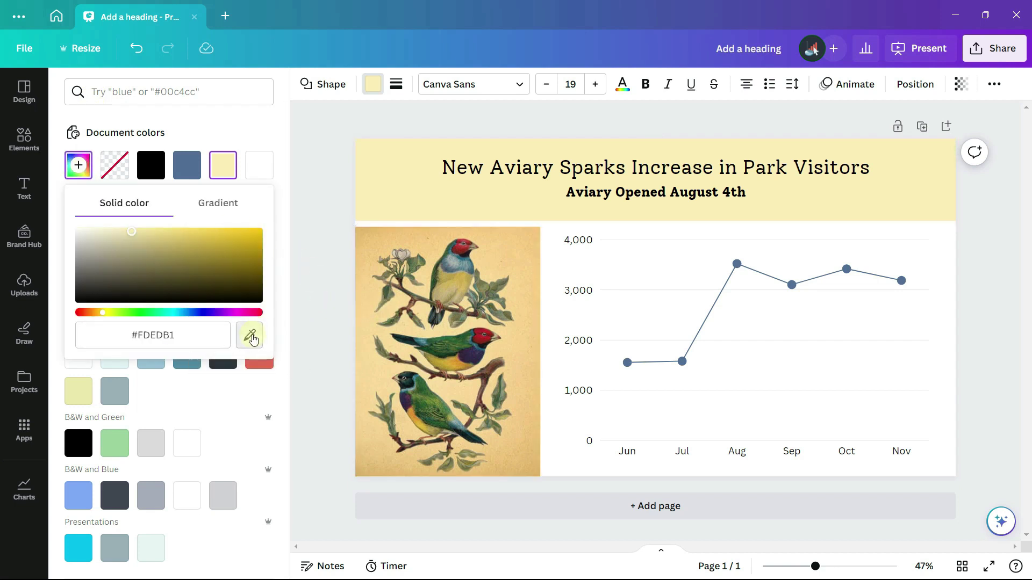
{"action": "left_click", "coordinate": [398, 307]}
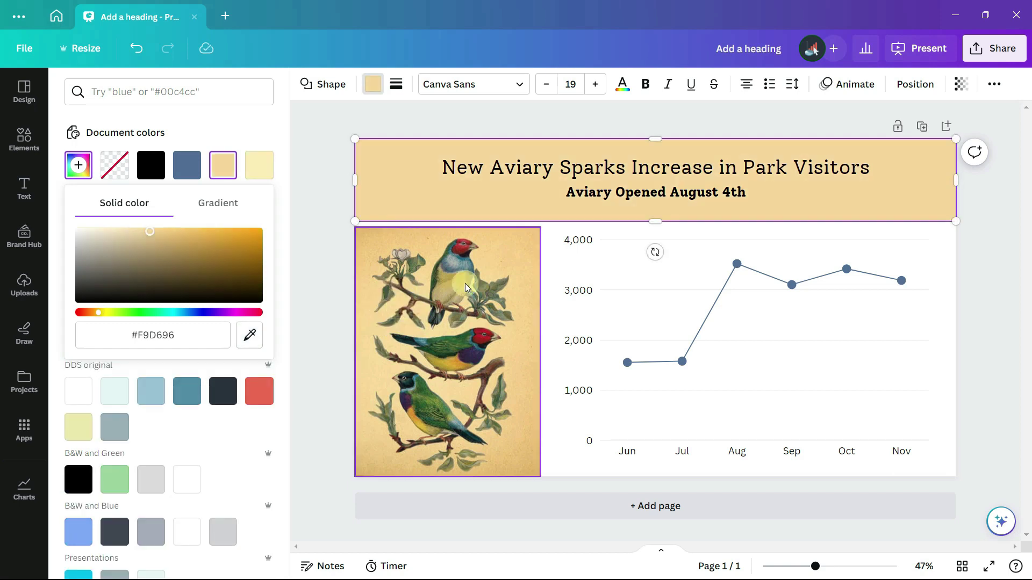
{"action": "left_click", "coordinate": [960, 94]}
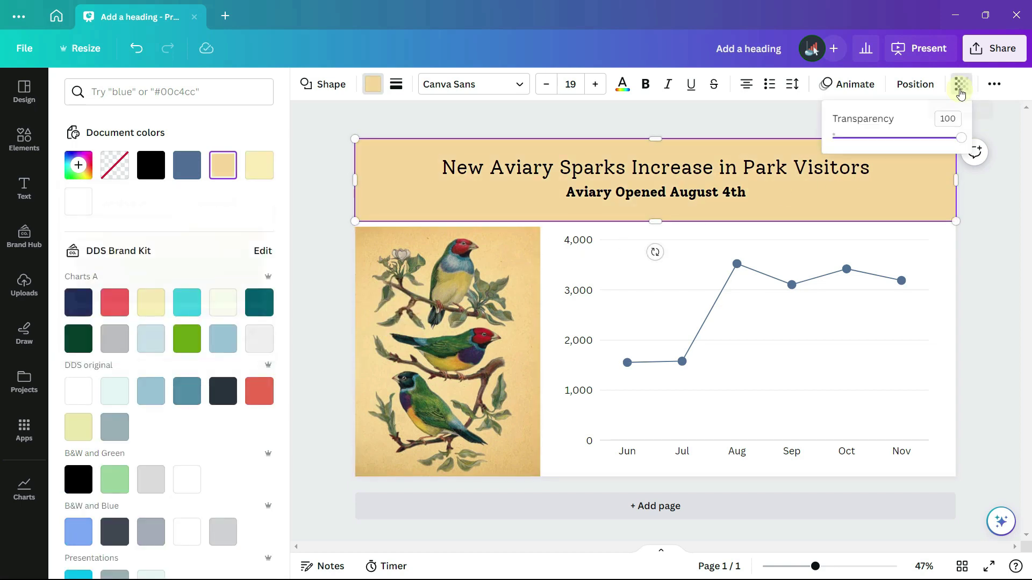
{"action": "left_click_drag", "start_coordinate": [960, 138], "coordinate": [870, 138]}
{"action": "left_click", "coordinate": [710, 123]}
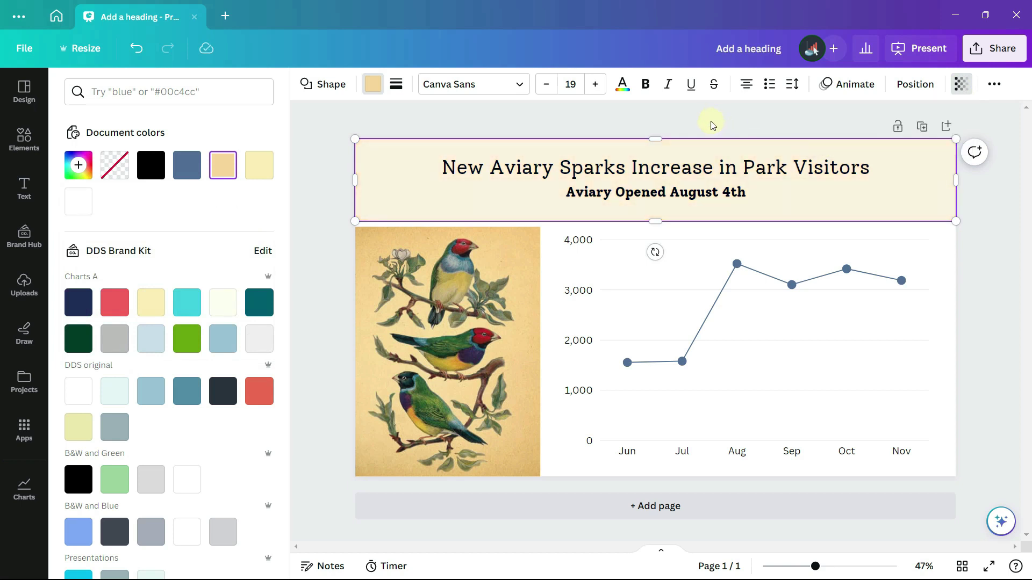
- Duplicate the cream banner, resize the copy over the chart area and send it to the back
{"action": "left_click", "coordinate": [376, 195]}
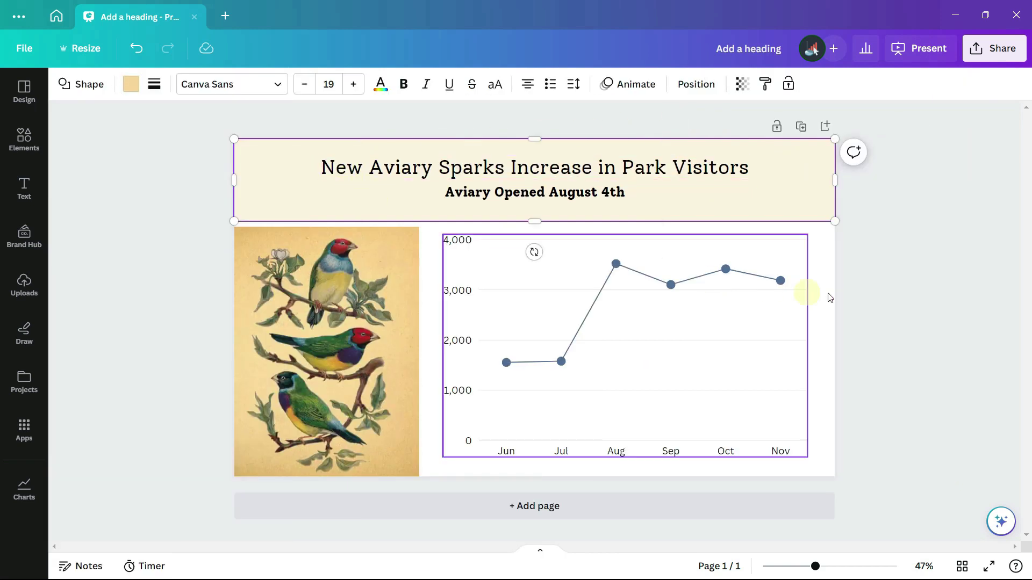
{"action": "left_click", "coordinate": [868, 278]}
{"action": "key", "text": "ctrl+z"}
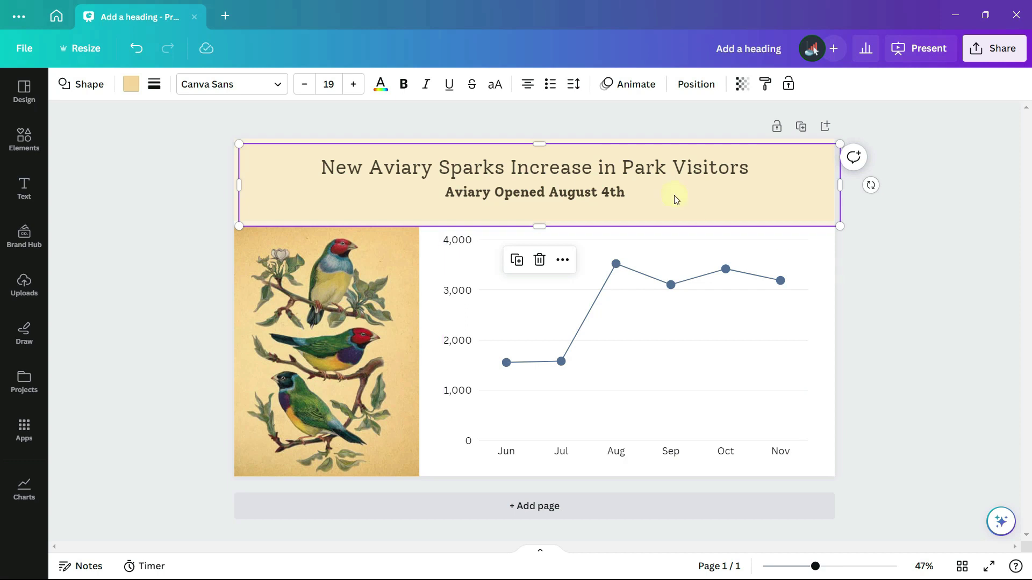
{"action": "left_click_drag", "start_coordinate": [676, 199], "coordinate": [668, 279]}
{"action": "left_click_drag", "start_coordinate": [236, 270], "coordinate": [423, 266]}
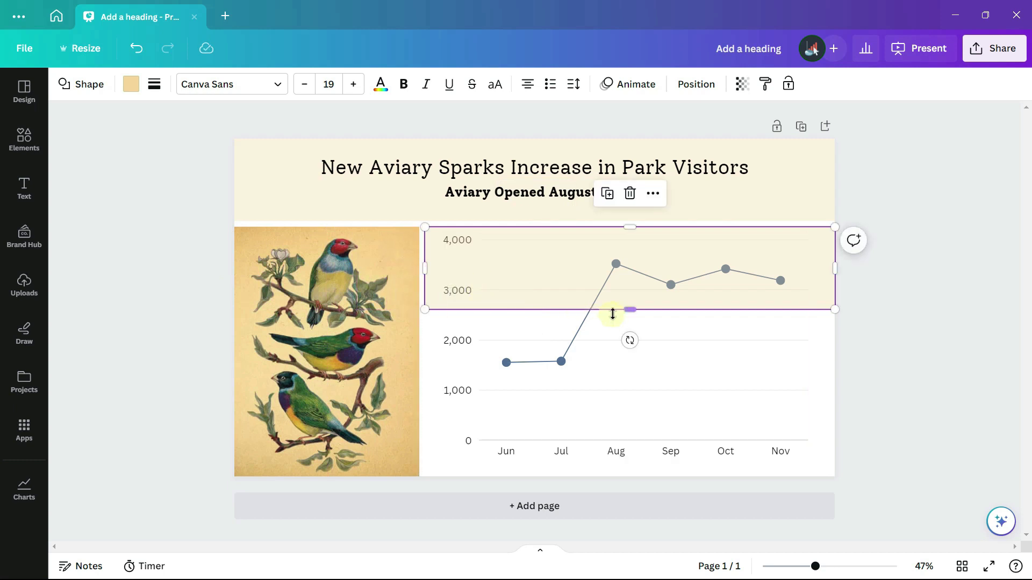
{"action": "left_click_drag", "start_coordinate": [625, 311], "coordinate": [632, 485]}
{"action": "right_click", "coordinate": [742, 433]}
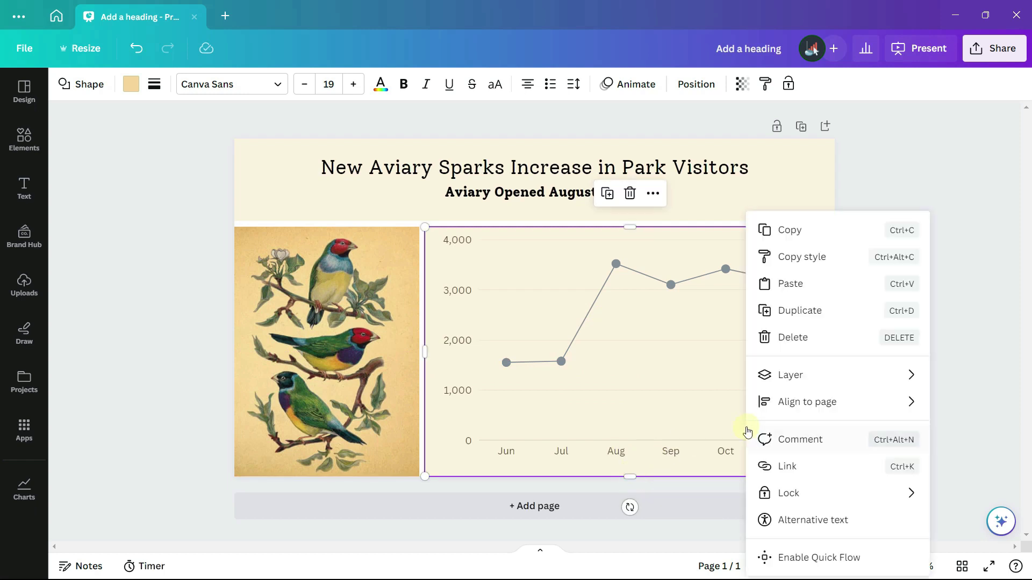
{"action": "mouse_move", "coordinate": [779, 385]}
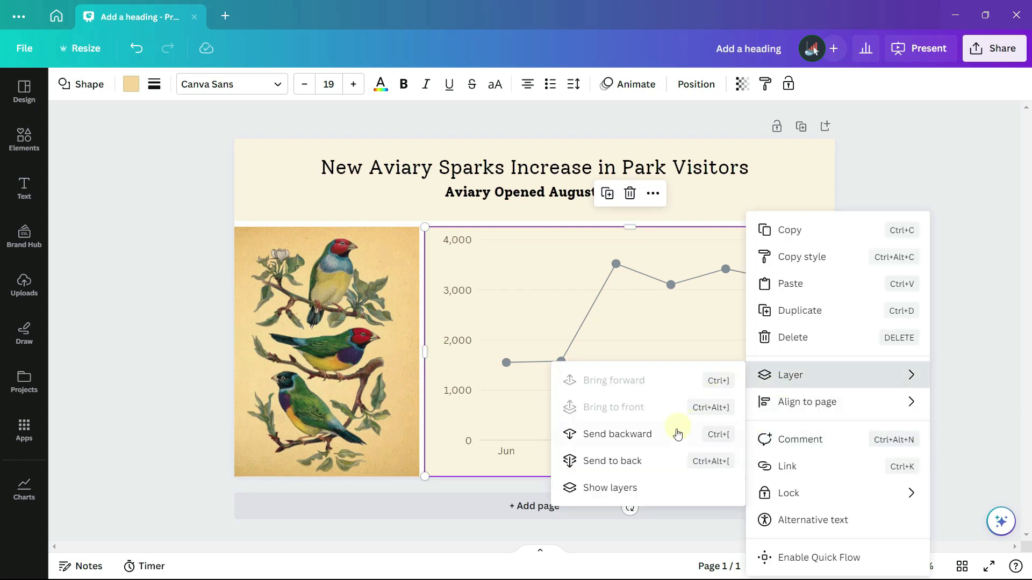
{"action": "left_click", "coordinate": [659, 460]}
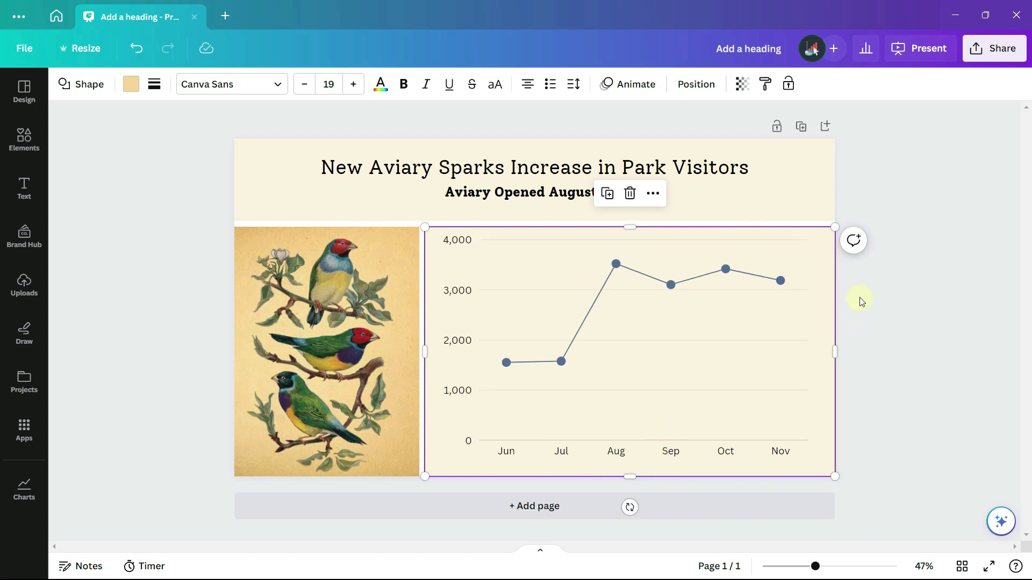
{"action": "left_click", "coordinate": [573, 168]}
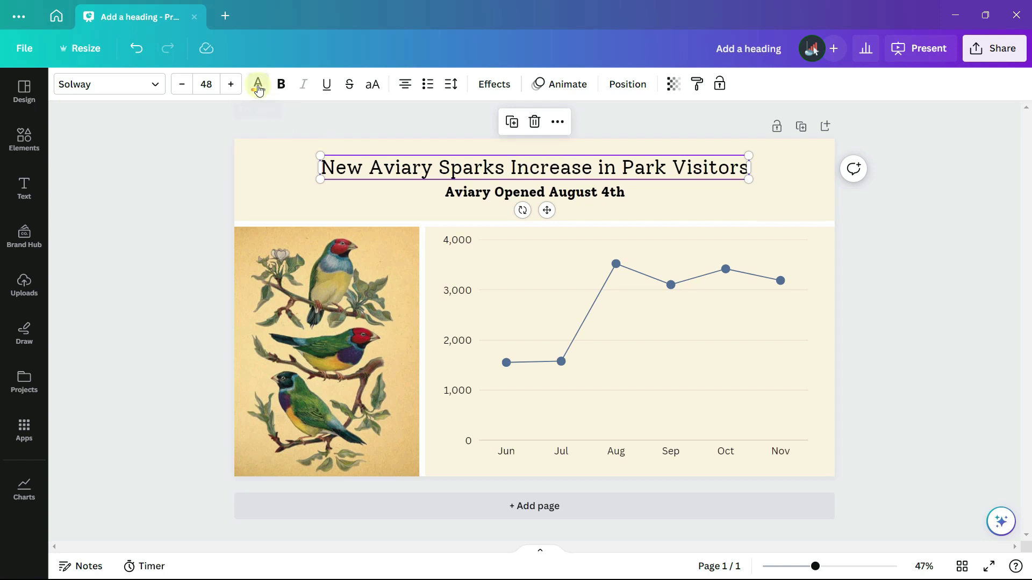
- Colour the main heading and the 'Aviary Opened August 4th' subheading deep brown (#7a4333) from the photo colours
{"action": "left_click", "coordinate": [258, 86]}
{"action": "scroll", "coordinate": [231, 170], "scroll_direction": "down", "scroll_amount": 5}
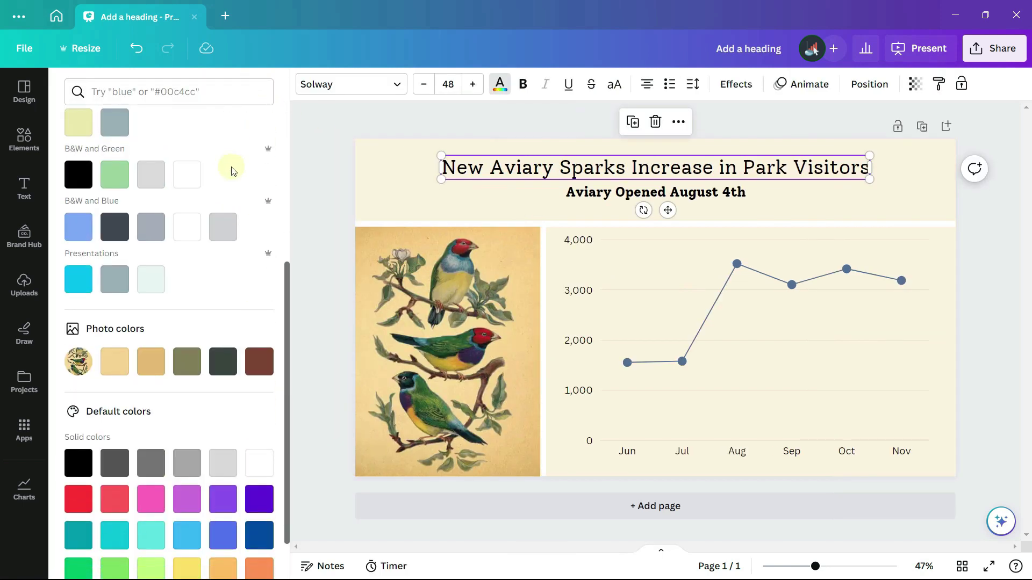
{"action": "left_click", "coordinate": [259, 361]}
{"action": "left_click", "coordinate": [571, 192]}
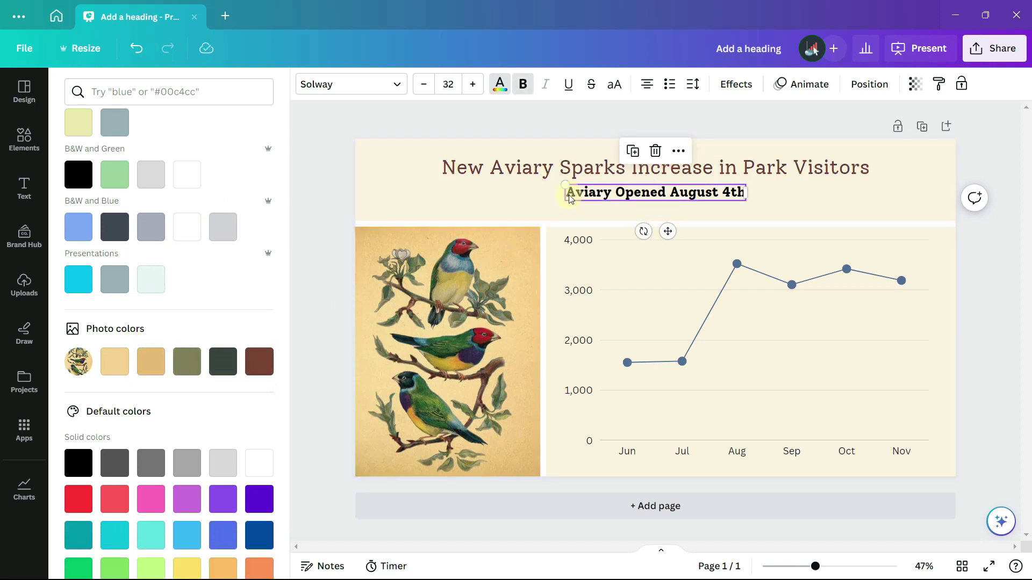
{"action": "left_click", "coordinate": [260, 363]}
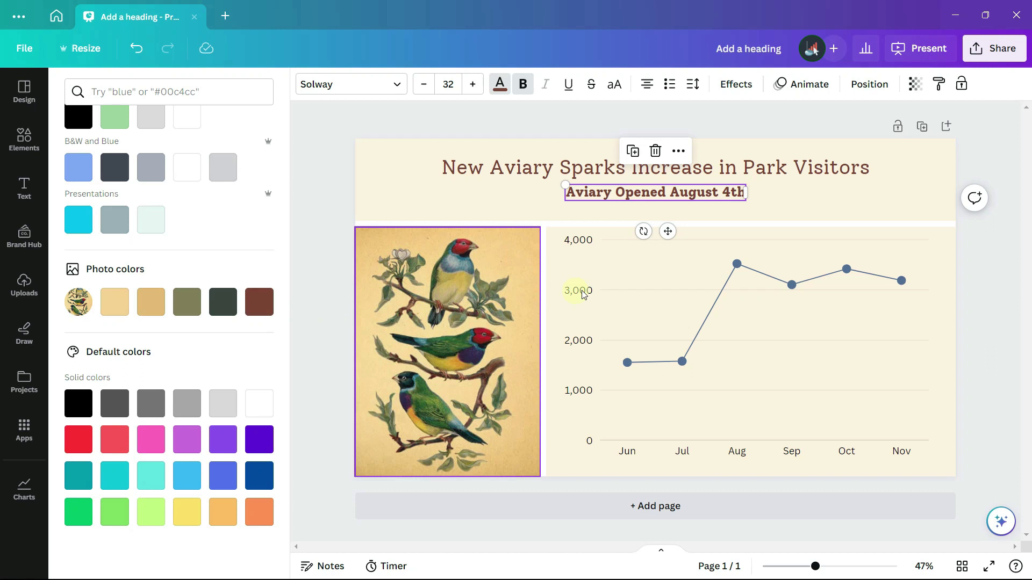
{"action": "left_click", "coordinate": [619, 284]}
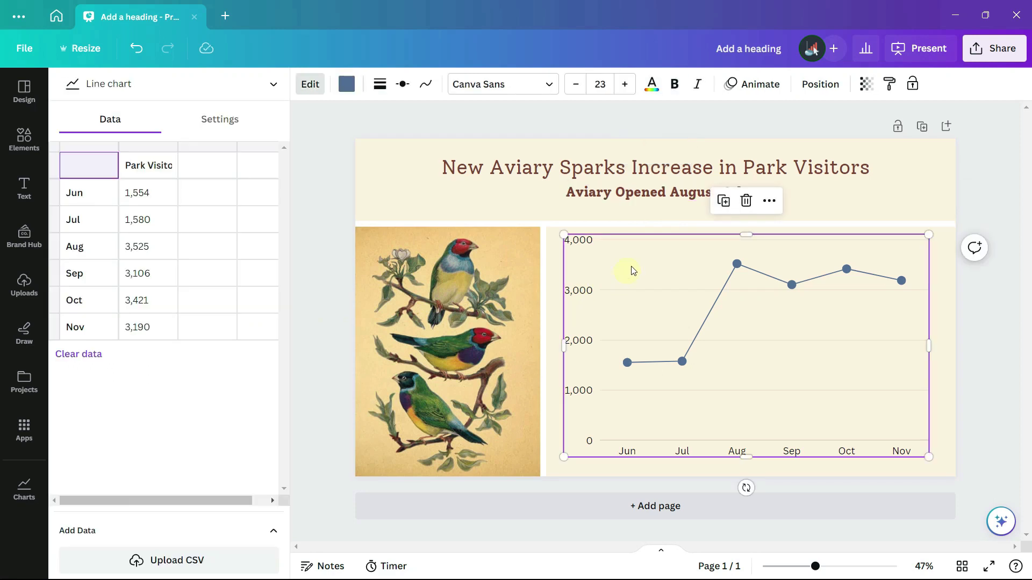
- Make the chart's labels brown and its line olive (#817d59) from the photo colours
{"action": "left_click", "coordinate": [651, 86]}
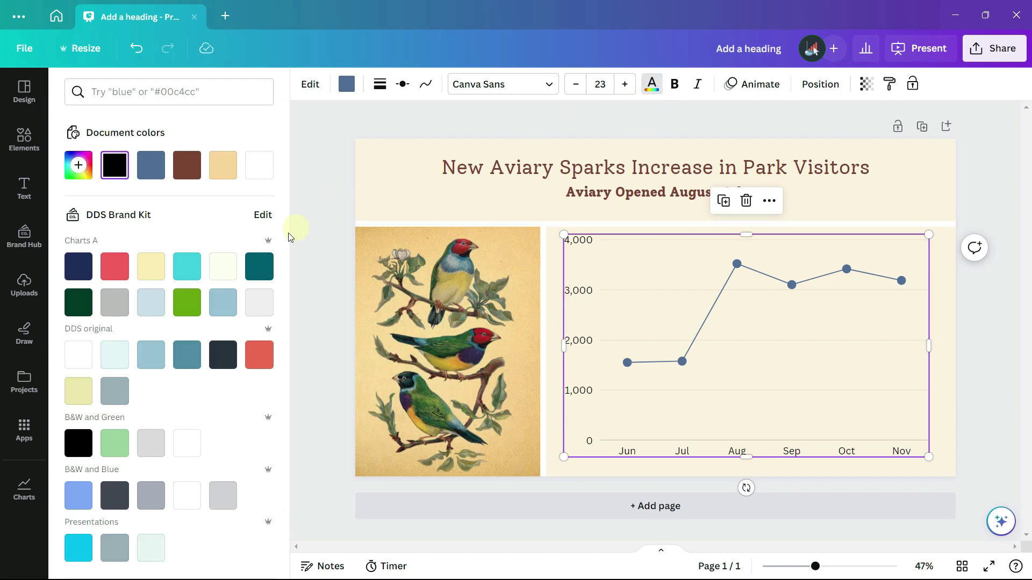
{"action": "left_click", "coordinate": [191, 174]}
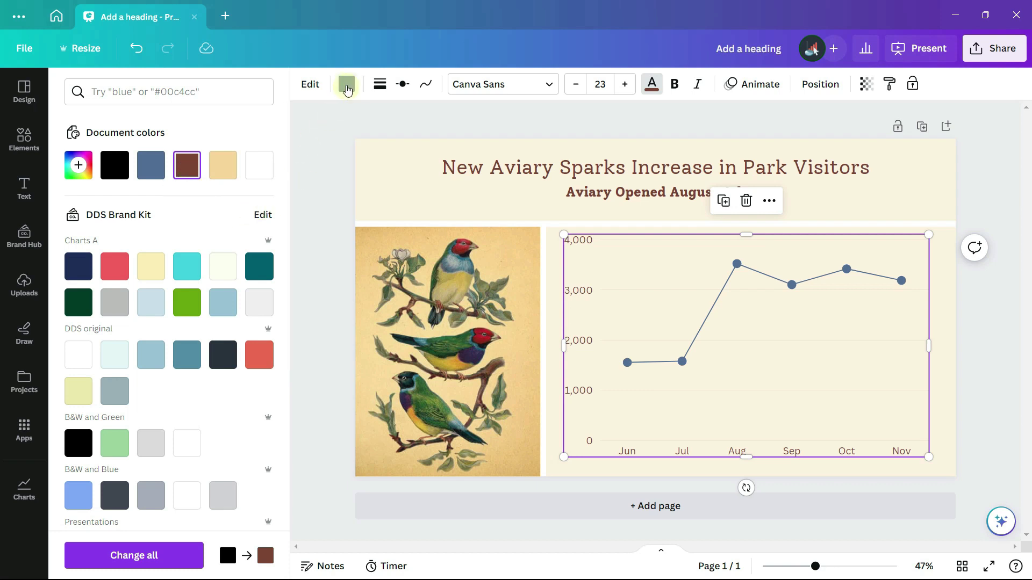
{"action": "left_click", "coordinate": [346, 86]}
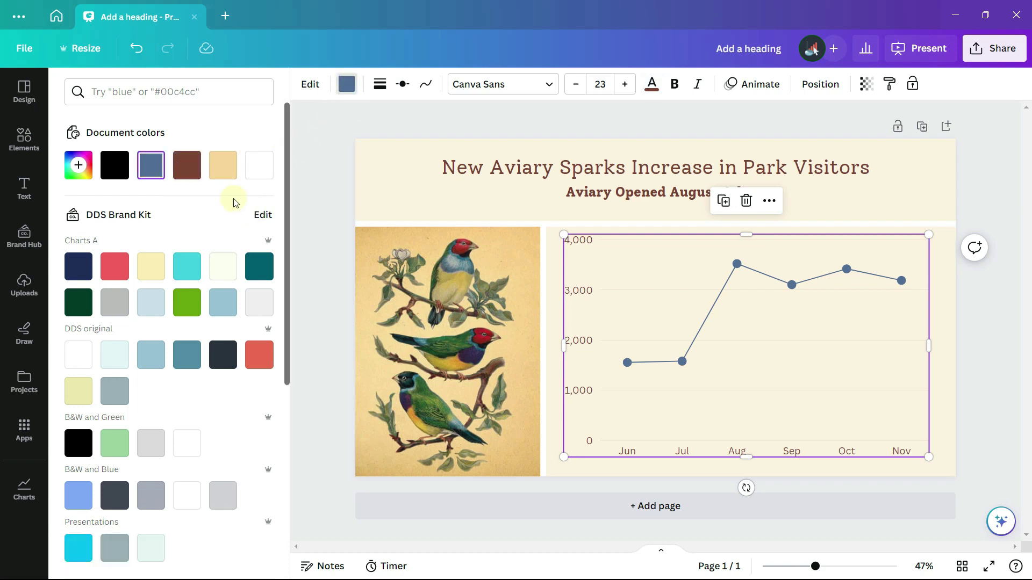
{"action": "scroll", "coordinate": [231, 202], "scroll_direction": "down", "scroll_amount": 3}
{"action": "scroll", "coordinate": [231, 202], "scroll_direction": "down", "scroll_amount": 2}
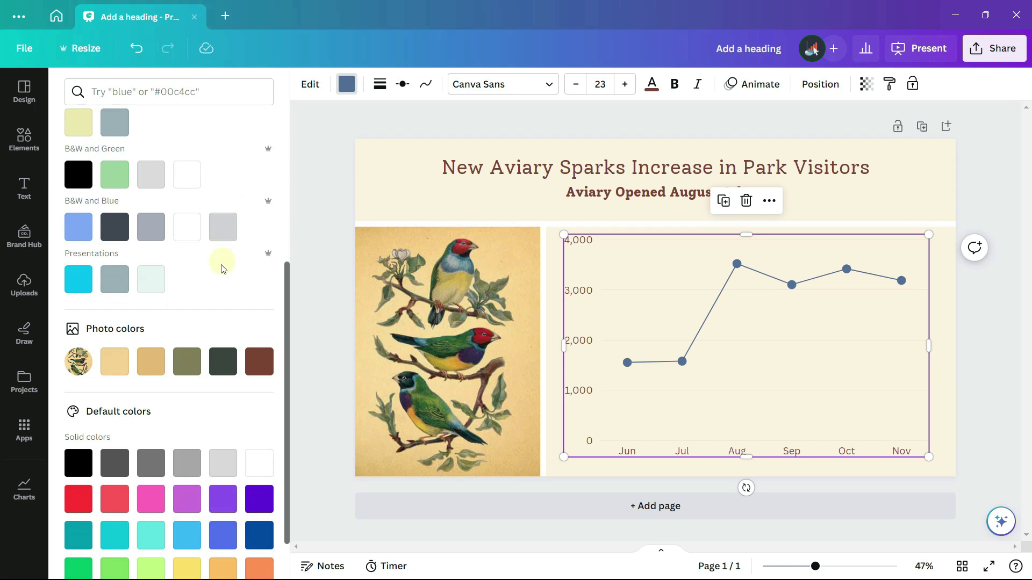
{"action": "left_click", "coordinate": [187, 363]}
- Fade the chart line to 70 transparency
{"action": "left_click", "coordinate": [866, 85]}
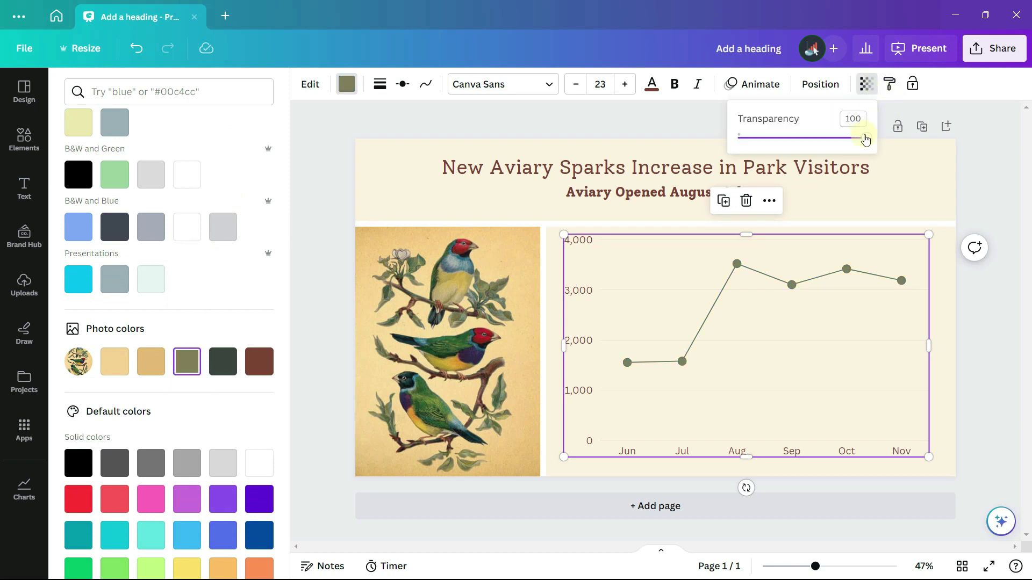
{"action": "left_click_drag", "start_coordinate": [866, 141], "coordinate": [829, 139]}
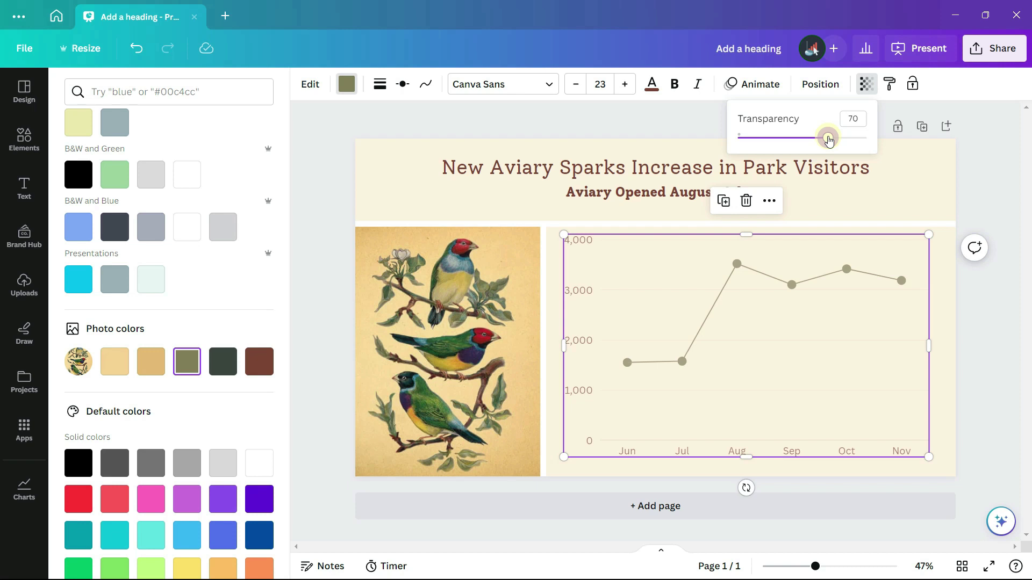
{"action": "left_click", "coordinate": [649, 264]}
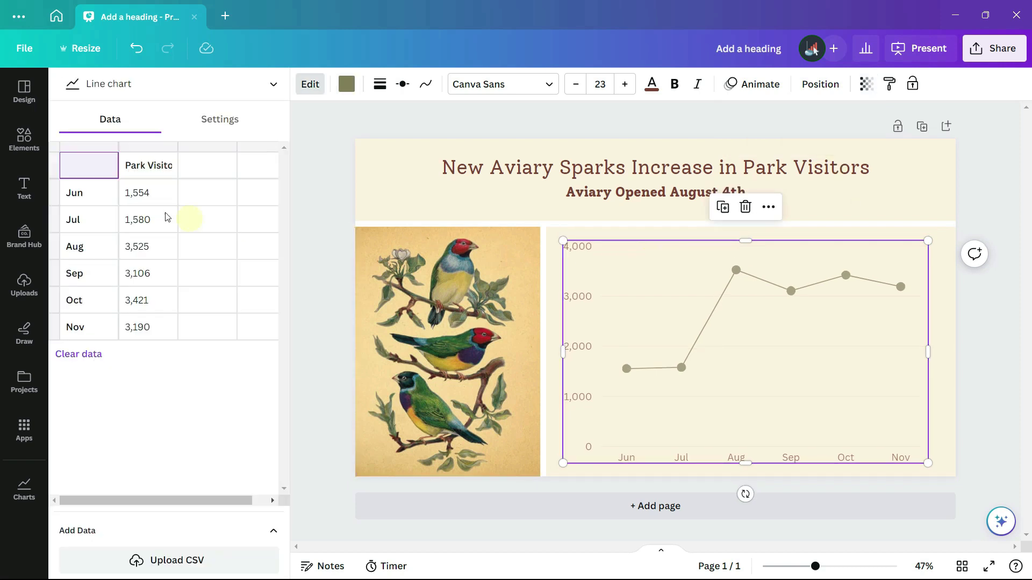
- Add a circle shape from Elements and move it toward the August data point
{"action": "left_click", "coordinate": [24, 140]}
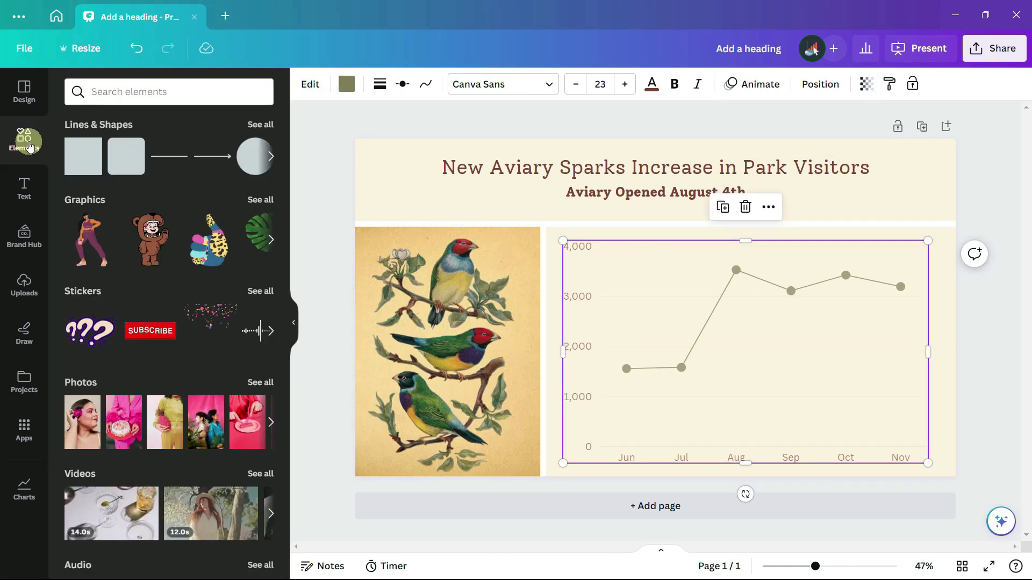
{"action": "left_click", "coordinate": [79, 126]}
{"action": "left_click", "coordinate": [194, 411]}
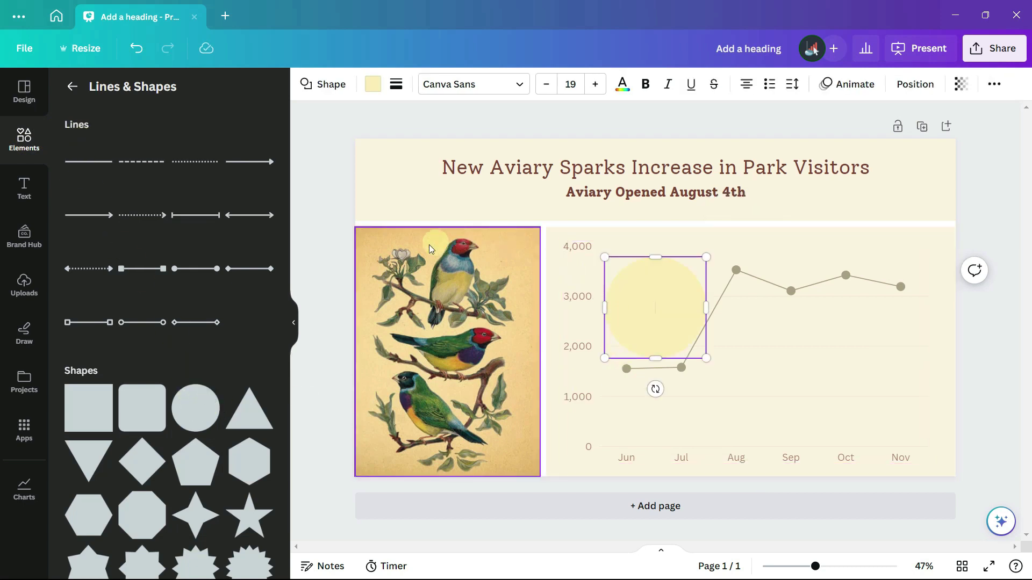
{"action": "left_click_drag", "start_coordinate": [663, 311], "coordinate": [739, 282]}
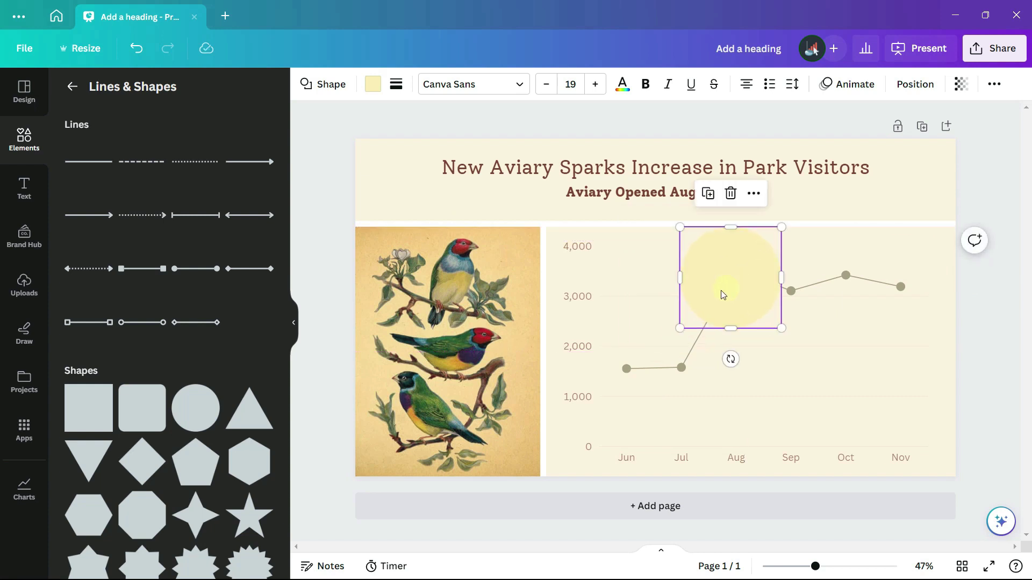
- Give the circle a solid olive-grey border with no fill, and shrink it toward August
{"action": "left_click", "coordinate": [396, 85]}
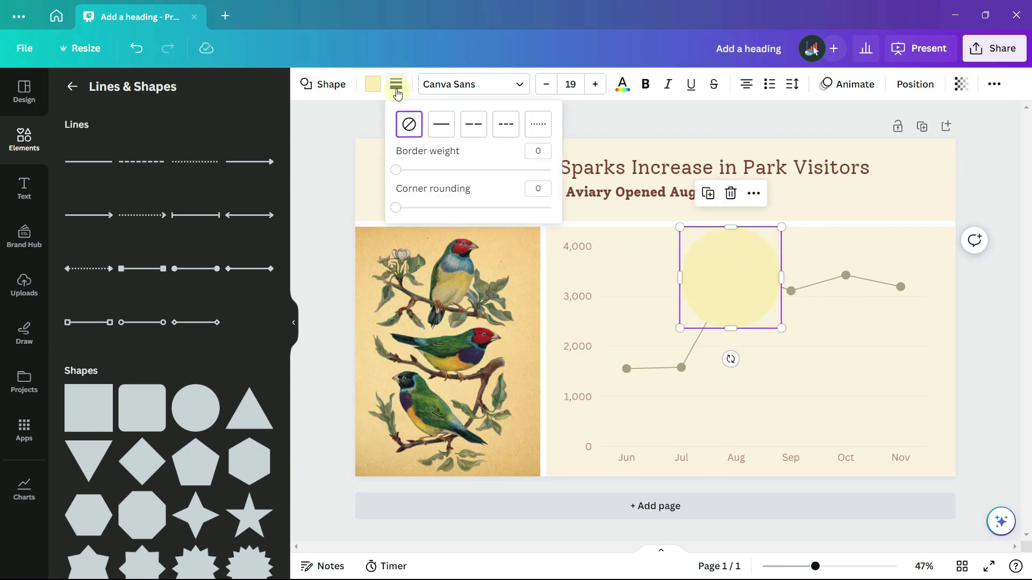
{"action": "left_click", "coordinate": [532, 151]}
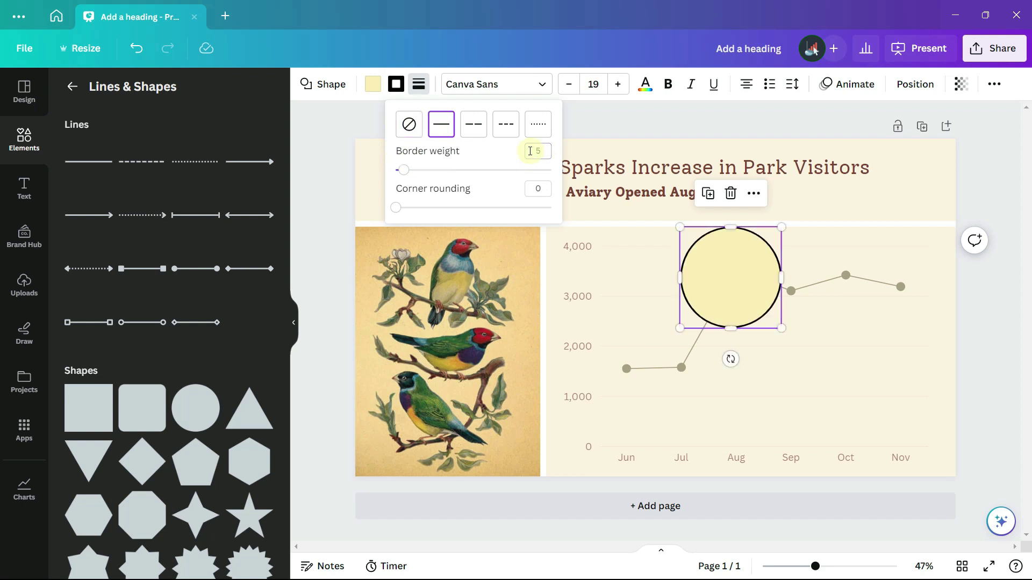
{"action": "left_click", "coordinate": [401, 89]}
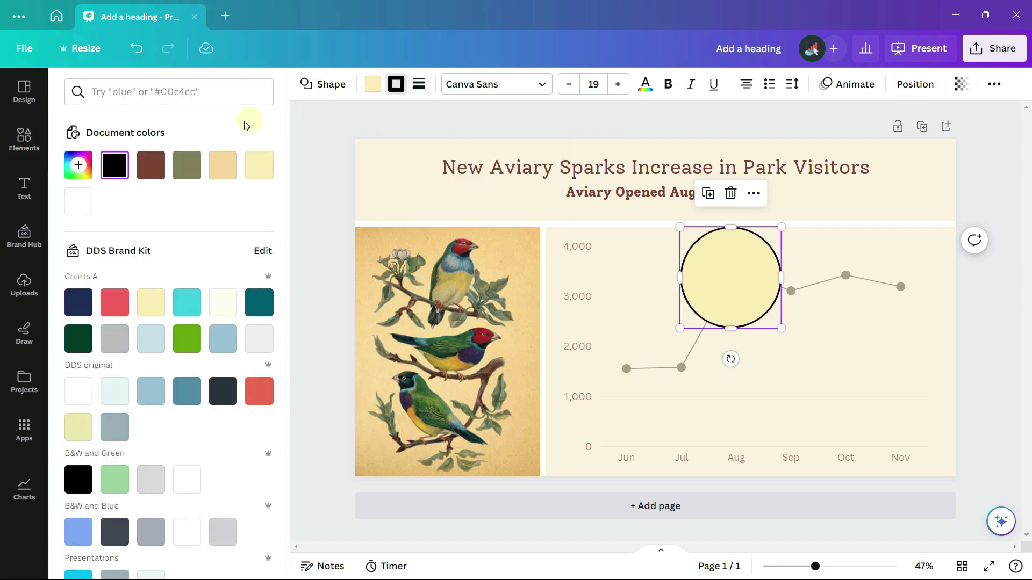
{"action": "left_click", "coordinate": [197, 171]}
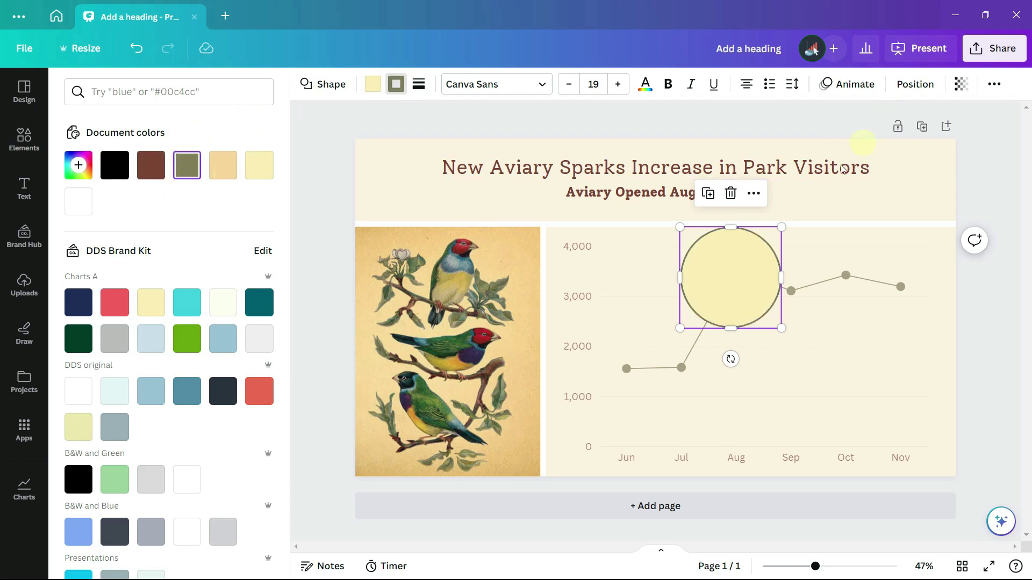
{"action": "left_click", "coordinate": [374, 84]}
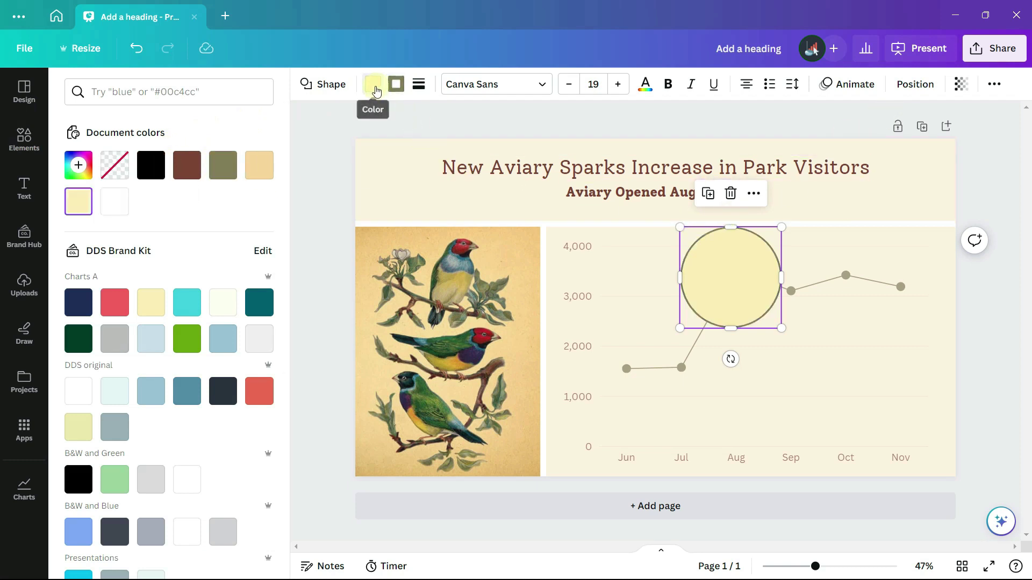
{"action": "left_click", "coordinate": [114, 165]}
{"action": "left_click_drag", "start_coordinate": [680, 227], "coordinate": [718, 266]}
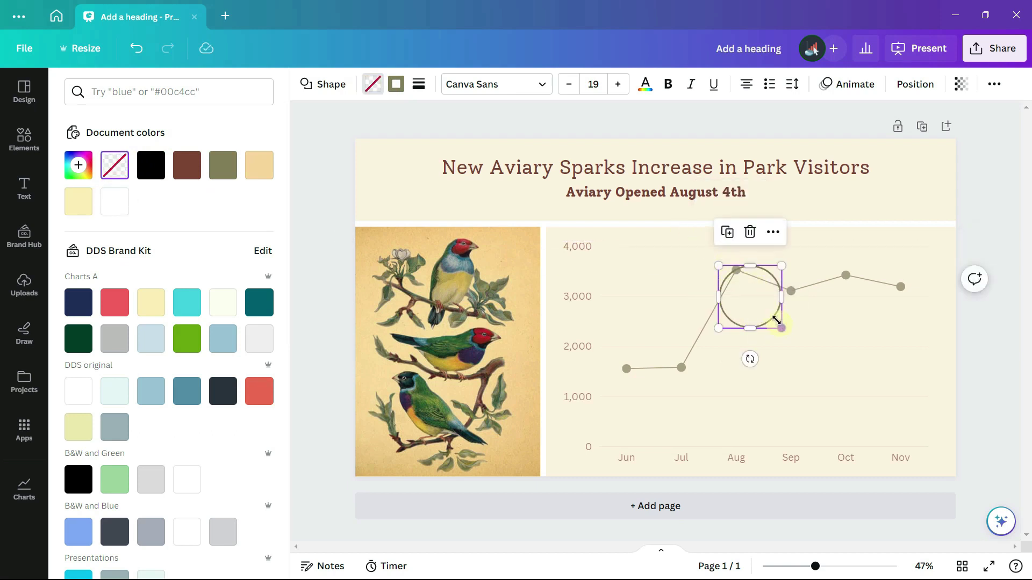
- Zoom in and resize the outlined circle so it neatly rings the August point
{"action": "left_click_drag", "start_coordinate": [776, 321], "coordinate": [751, 325]}
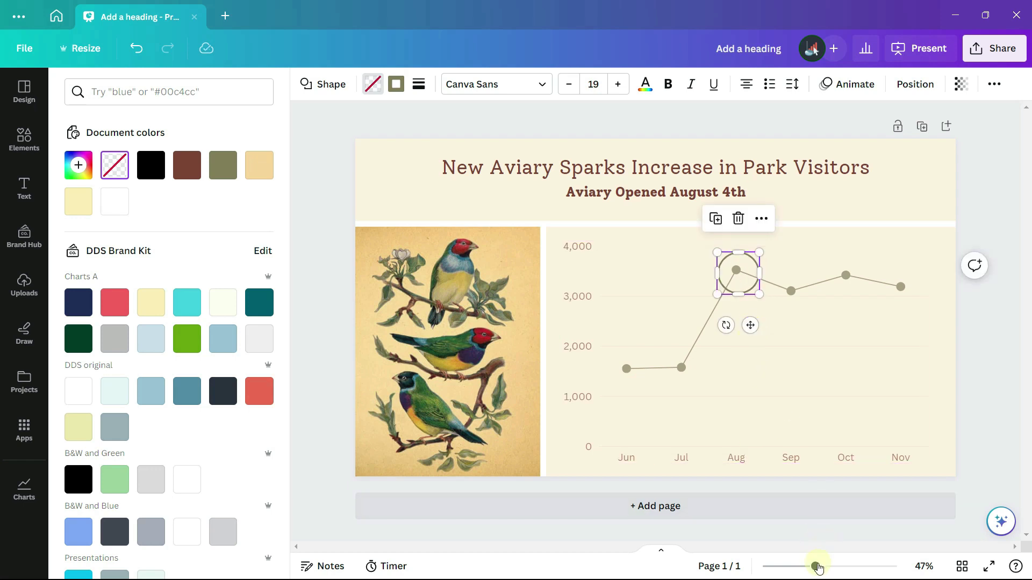
{"action": "left_click", "coordinate": [857, 566]}
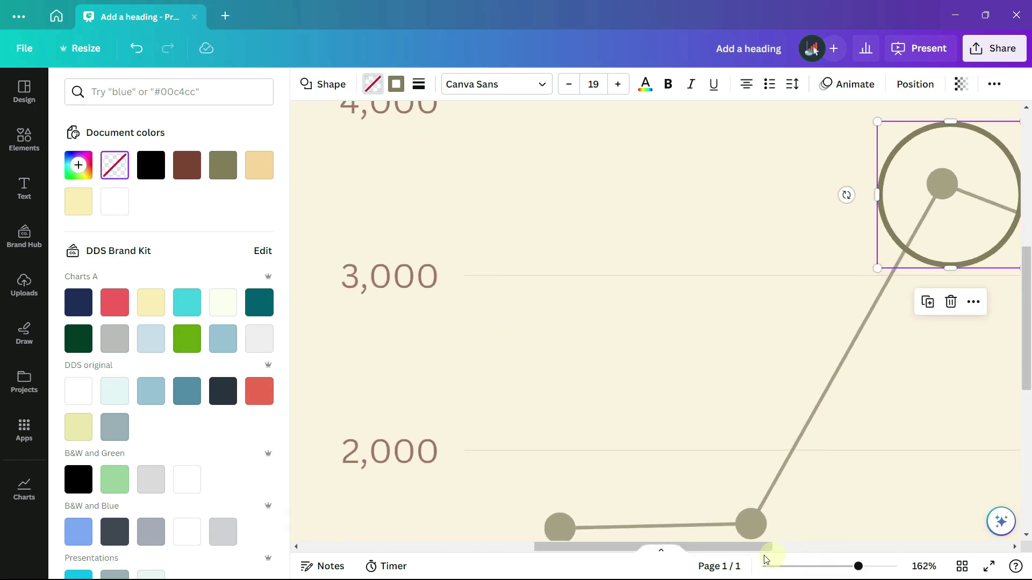
{"action": "left_click_drag", "start_coordinate": [740, 554], "coordinate": [813, 532]}
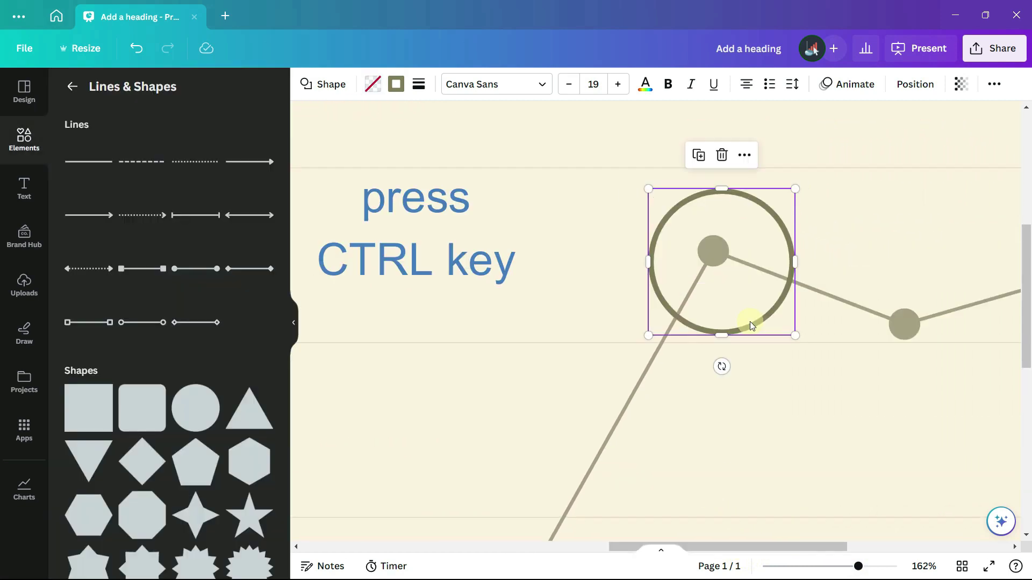
{"action": "mouse_move", "coordinate": [750, 321]}
{"action": "left_mouse_down"}
{"action": "mouse_move", "coordinate": [732, 313]}
{"action": "mouse_move", "coordinate": [766, 310]}
{"action": "mouse_move", "coordinate": [736, 303]}
{"action": "mouse_move", "coordinate": [742, 315]}
{"action": "left_mouse_up"}
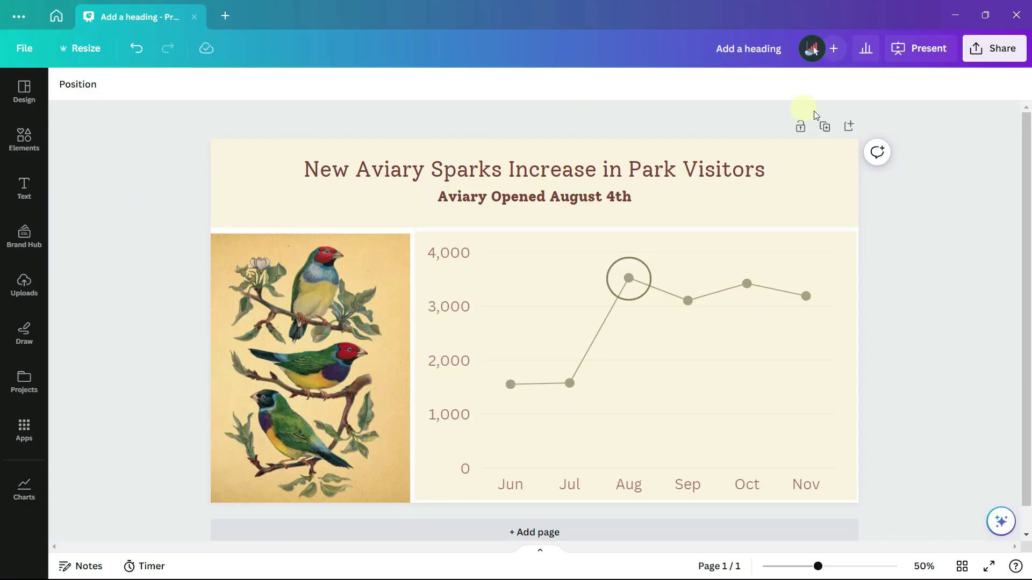
- Duplicate the slide, paste declining visitor data into its chart, and move the circle onto the August dip
{"action": "left_click", "coordinate": [824, 127]}
{"action": "left_click", "coordinate": [553, 449]}
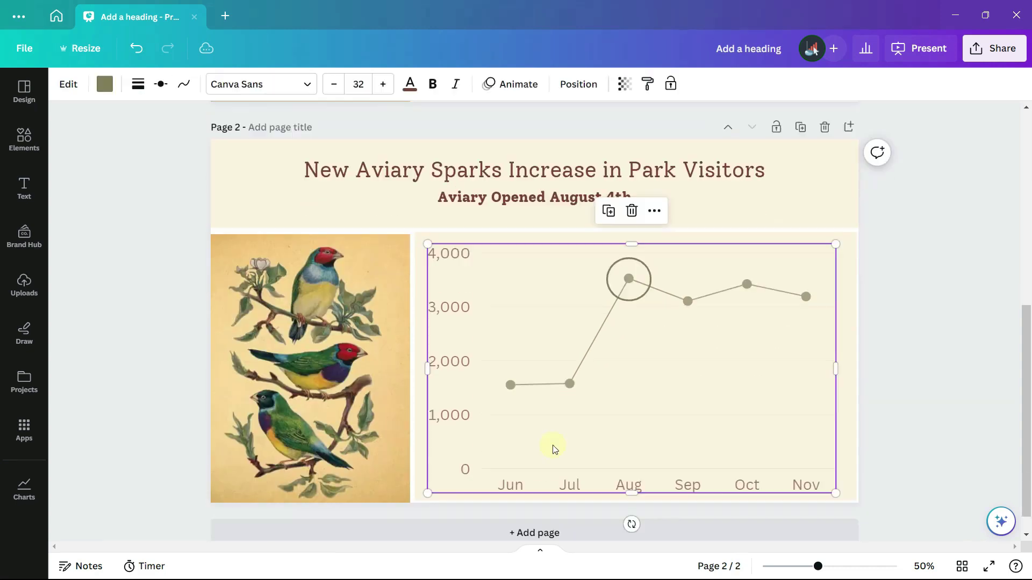
{"action": "left_click", "coordinate": [554, 448]}
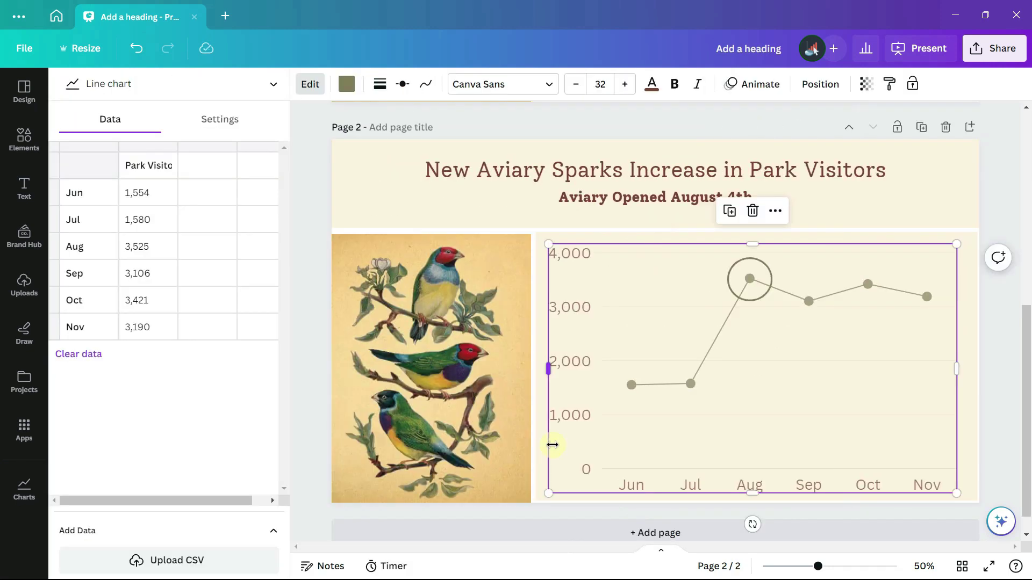
{"action": "left_click", "coordinate": [81, 354]}
{"action": "right_click", "coordinate": [99, 169]}
{"action": "left_click", "coordinate": [115, 204]}
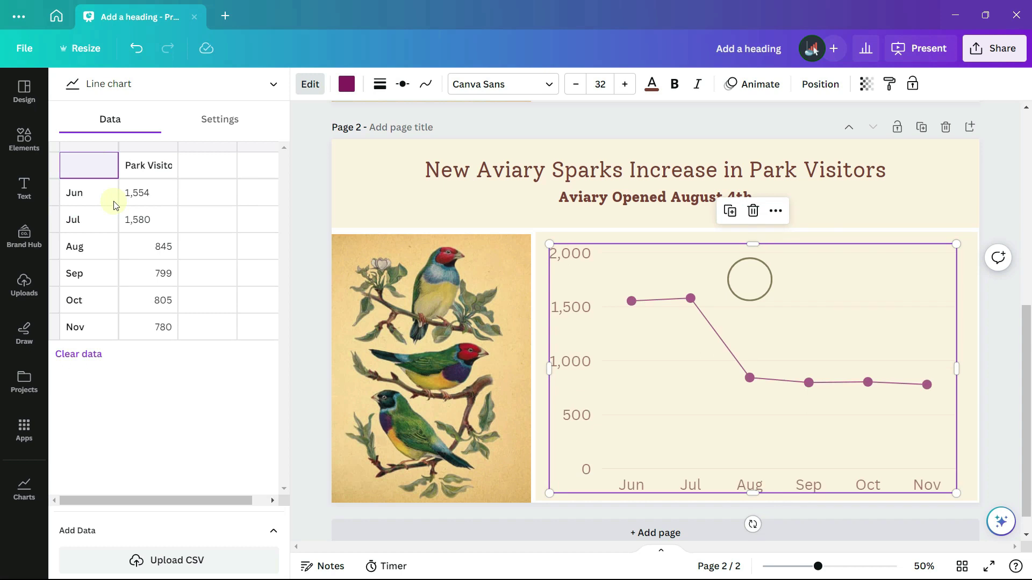
{"action": "left_click", "coordinate": [750, 299]}
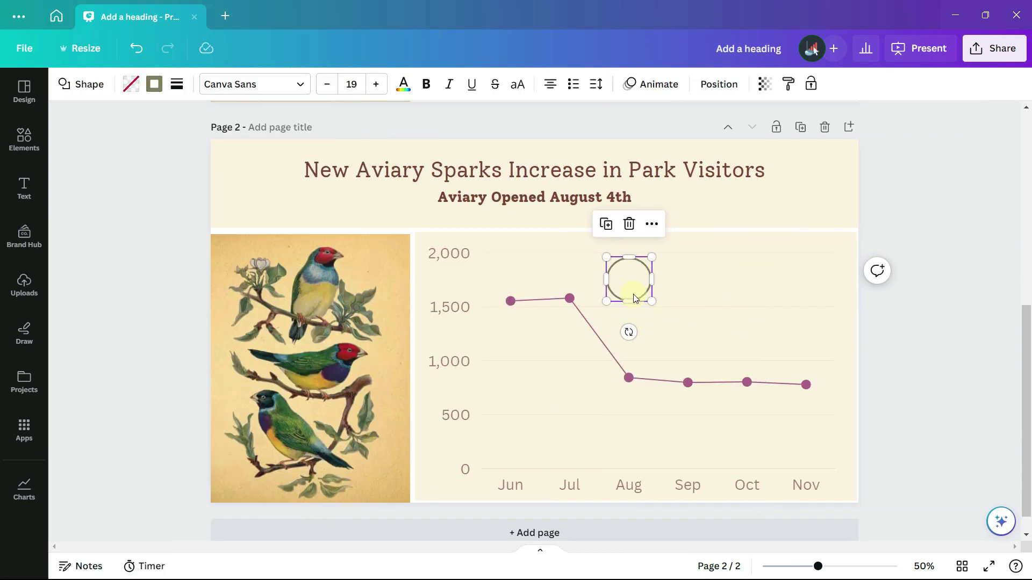
{"action": "left_click_drag", "start_coordinate": [641, 292], "coordinate": [638, 391]}
- Change the heading to 'Aviary Closure Sees Decrease in Park Visitors' and the subtitle to 'Aviary Closed August 4th'
{"action": "triple_click", "coordinate": [534, 170]}
{"action": "type", "text": "Aviary Closure Sees Decrease in Park Visitors"}
{"action": "left_click", "coordinate": [489, 197]}
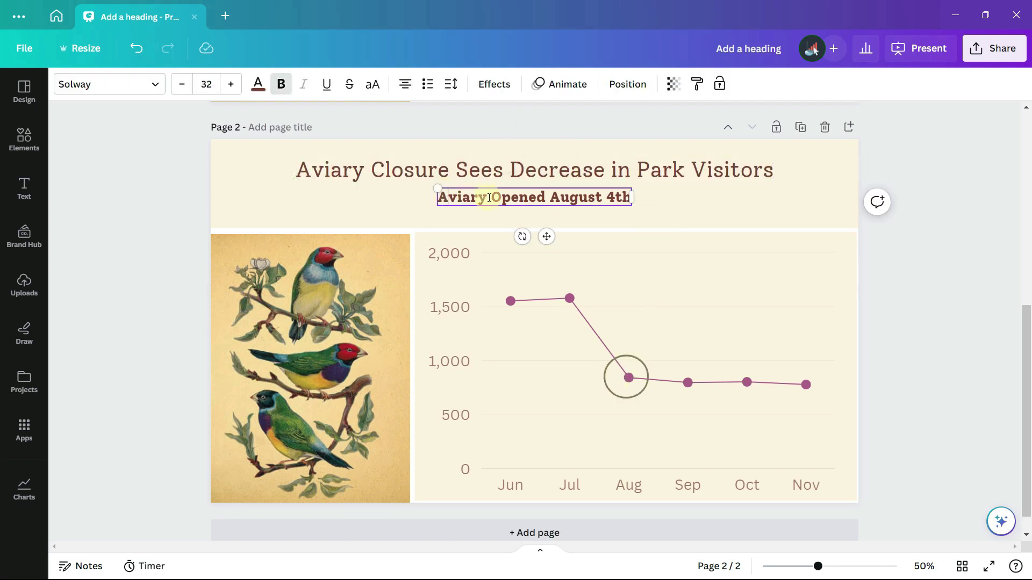
{"action": "left_click_drag", "start_coordinate": [492, 197], "coordinate": [537, 195]}
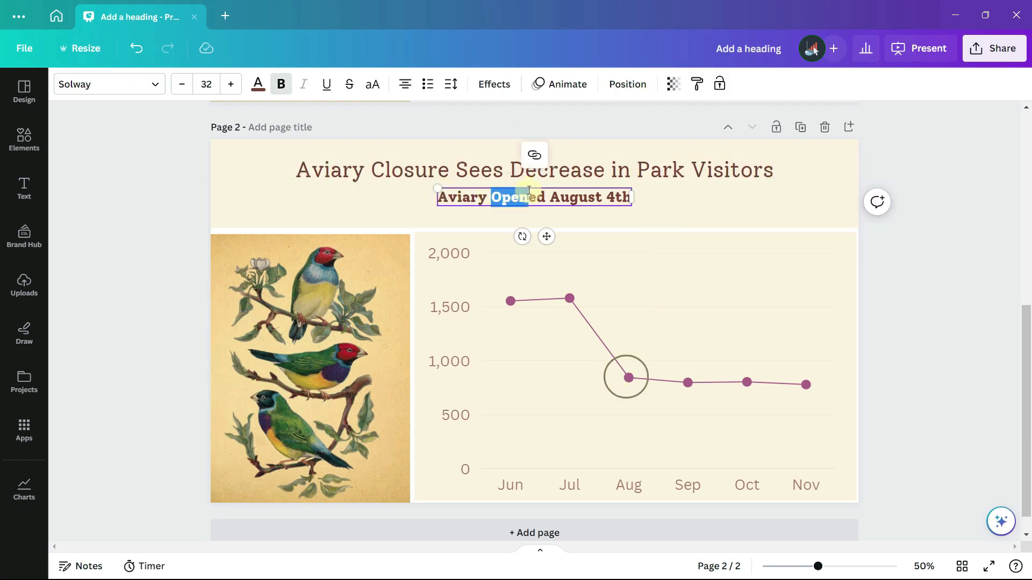
{"action": "type", "text": "Clos"}
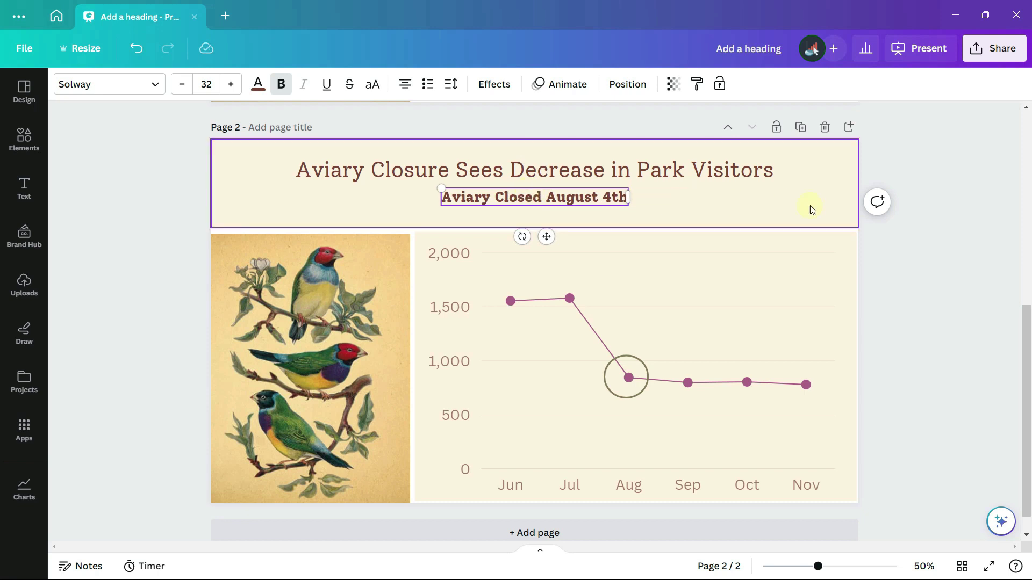
{"action": "left_click", "coordinate": [879, 262]}
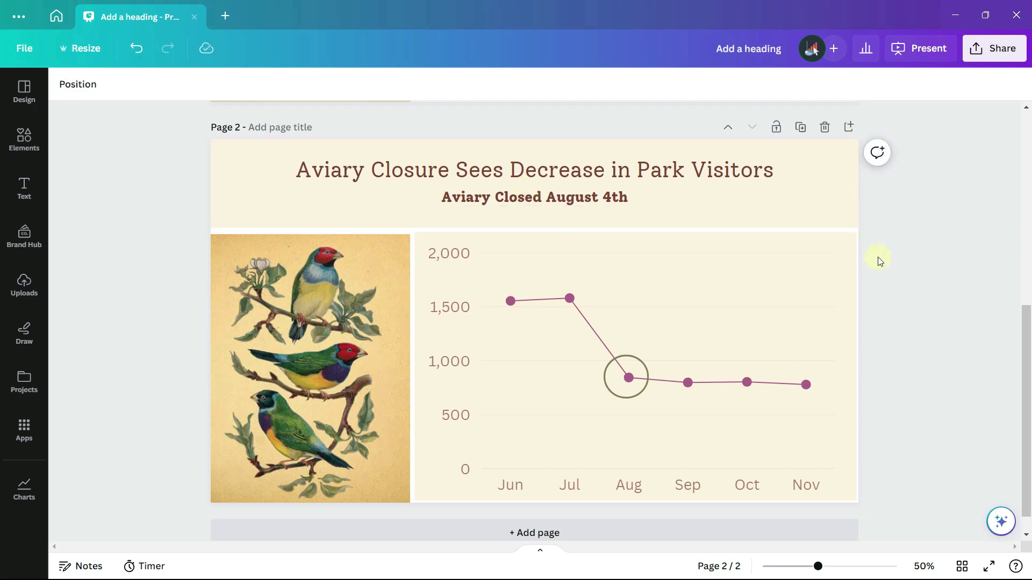
- Apply the Greyscale filter to the bird illustration
{"action": "left_click", "coordinate": [363, 432]}
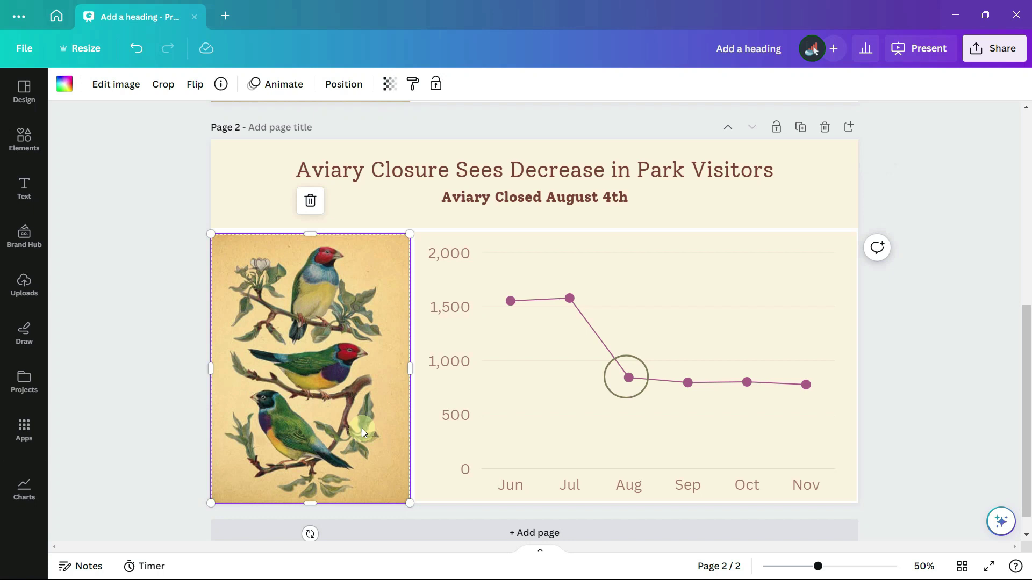
{"action": "left_click", "coordinate": [116, 84]}
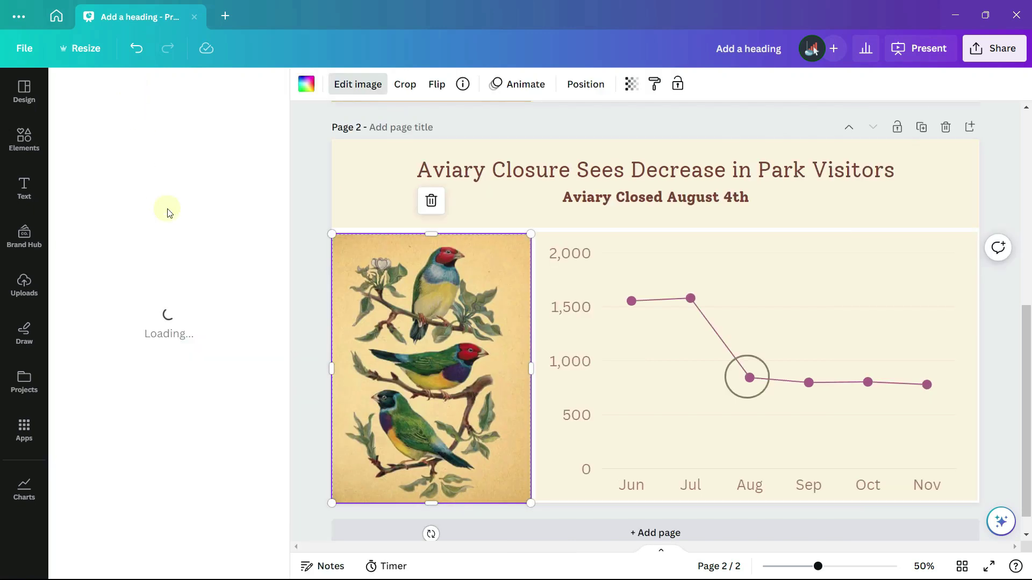
{"action": "scroll", "coordinate": [195, 263], "scroll_direction": "down", "scroll_amount": 3}
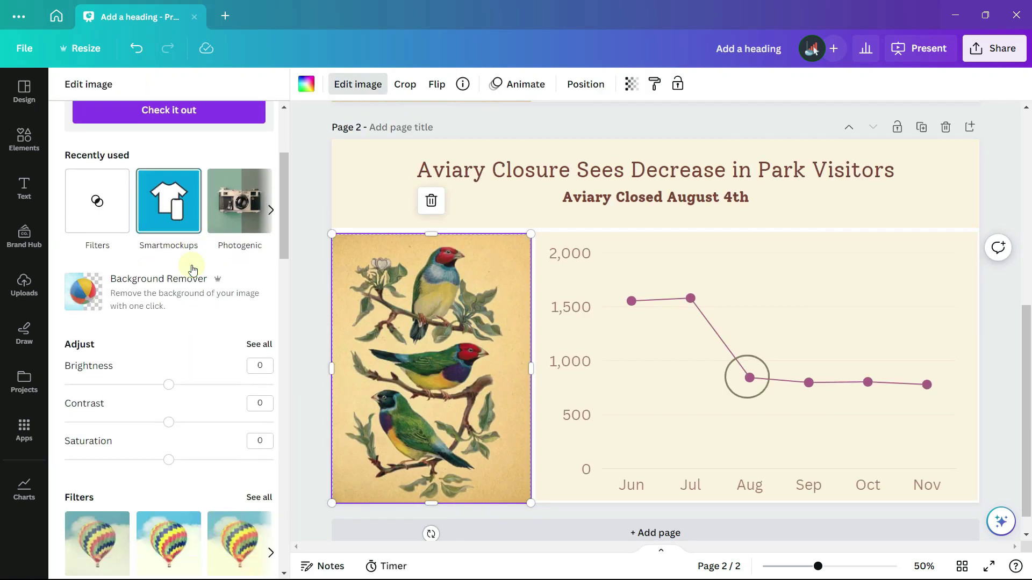
{"action": "scroll", "coordinate": [195, 288], "scroll_direction": "down", "scroll_amount": 3}
{"action": "left_click", "coordinate": [260, 278]}
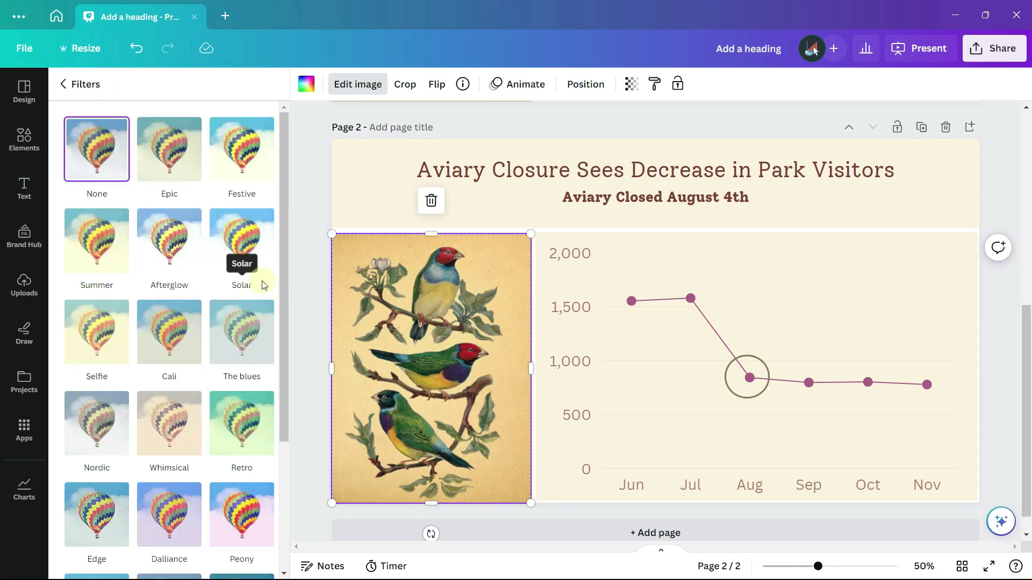
{"action": "scroll", "coordinate": [258, 286], "scroll_direction": "down", "scroll_amount": 5}
{"action": "left_click", "coordinate": [94, 511]}
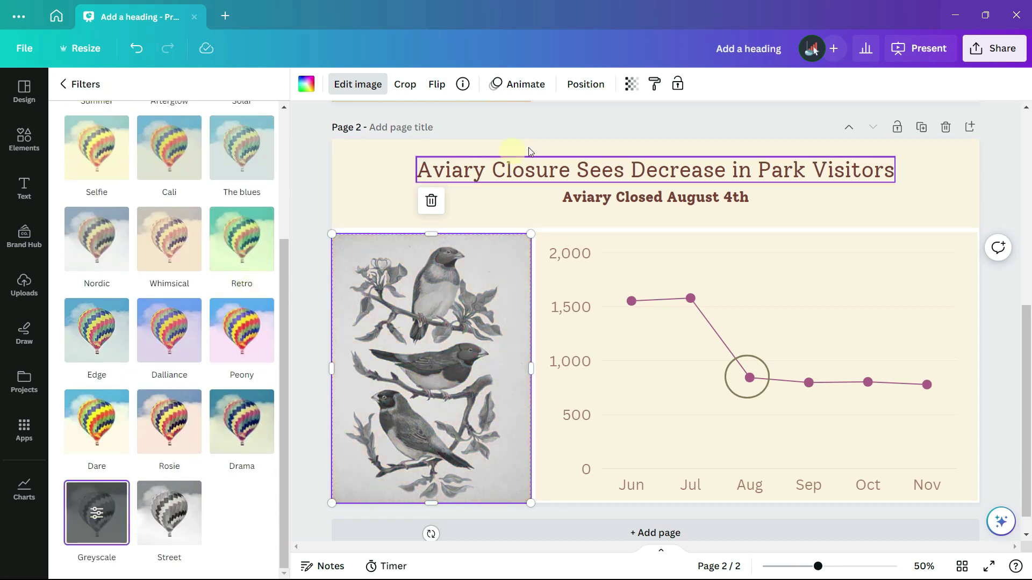
- Fade the bird illustration to about 51 transparency
{"action": "left_click", "coordinate": [633, 87]}
{"action": "left_click", "coordinate": [619, 116]}
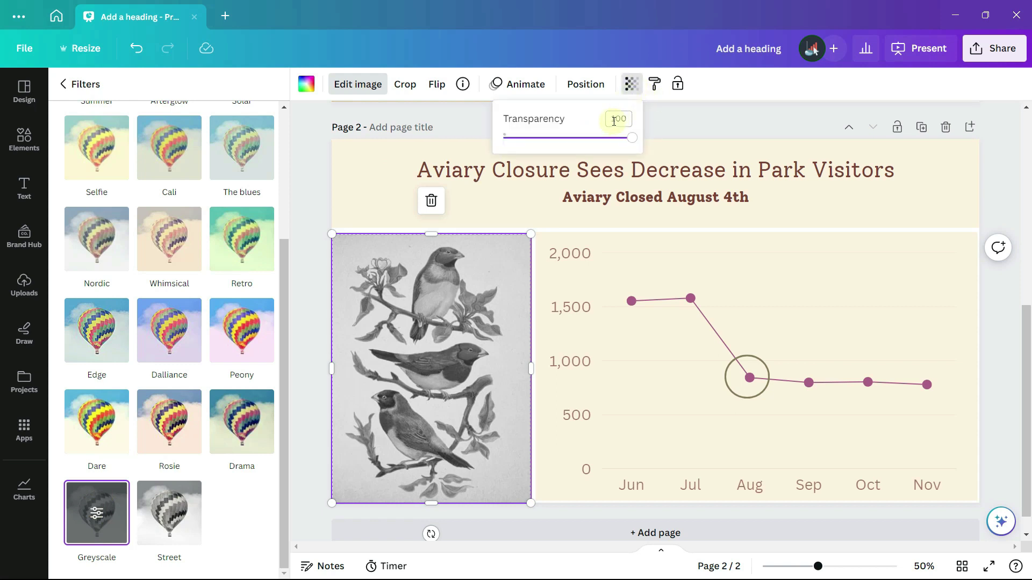
{"action": "left_click_drag", "start_coordinate": [631, 141], "coordinate": [570, 151]}
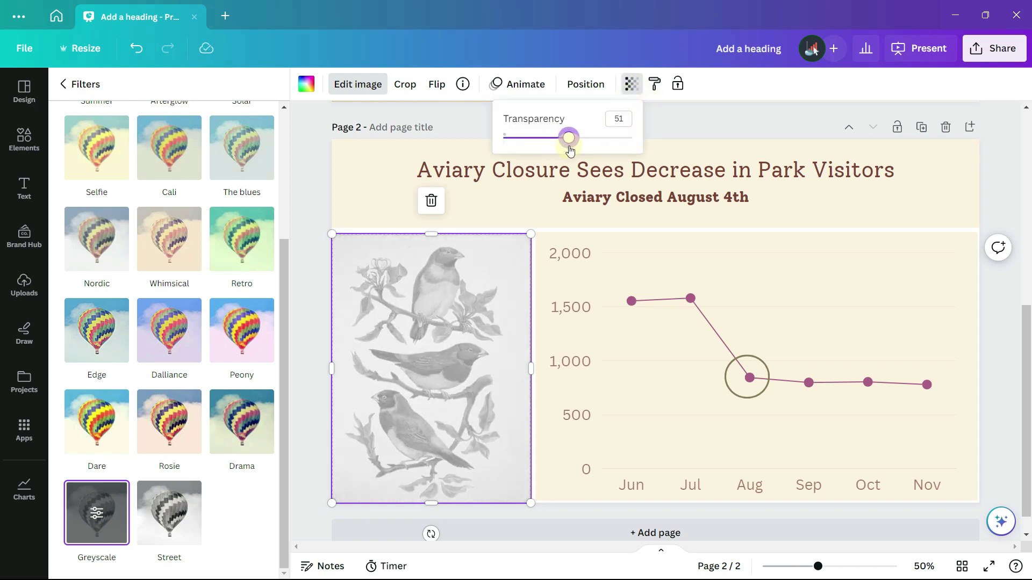
- Recolour the slide's purple elements teal throughout with Change all
{"action": "left_click", "coordinate": [312, 259]}
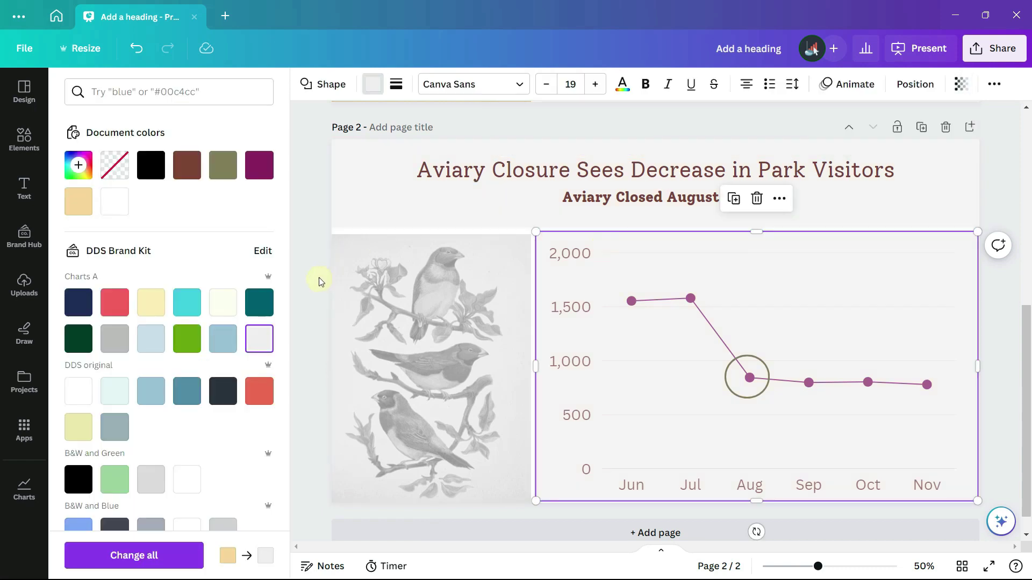
{"action": "left_click", "coordinate": [463, 175]}
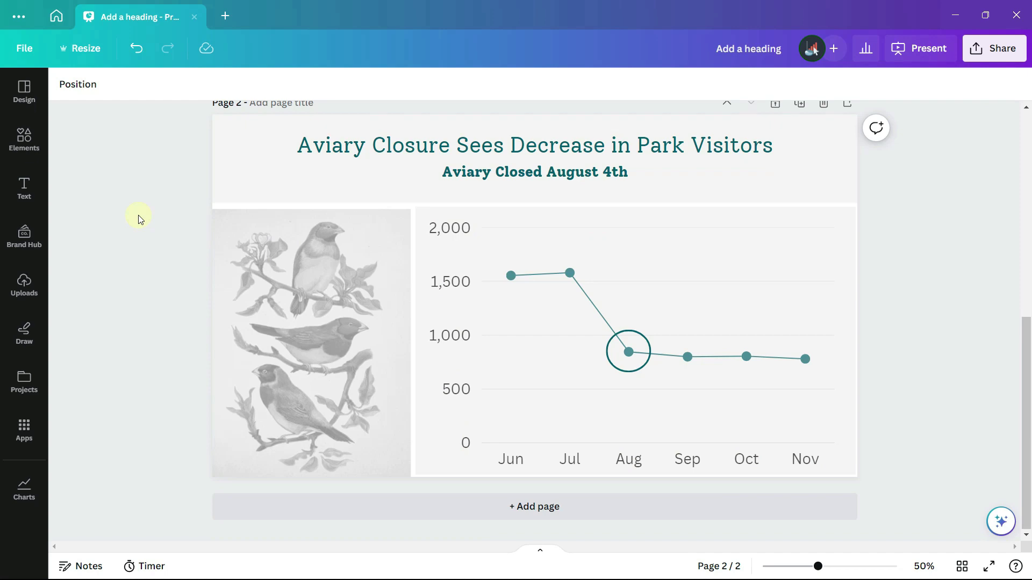